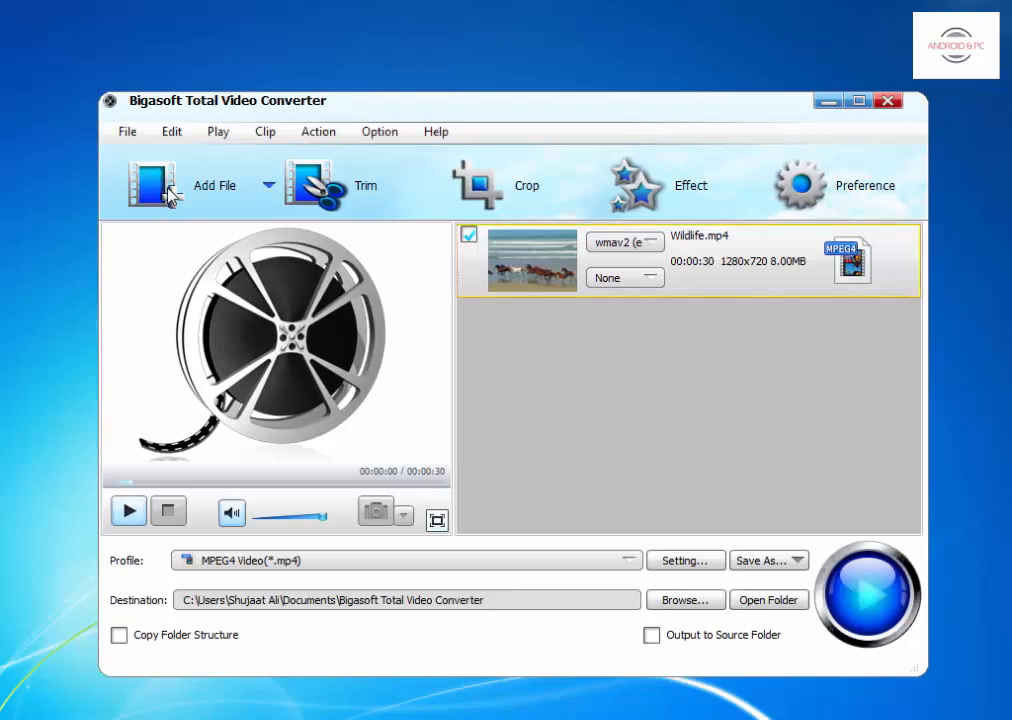
{"action": "left_click", "coordinate": [127, 131]}
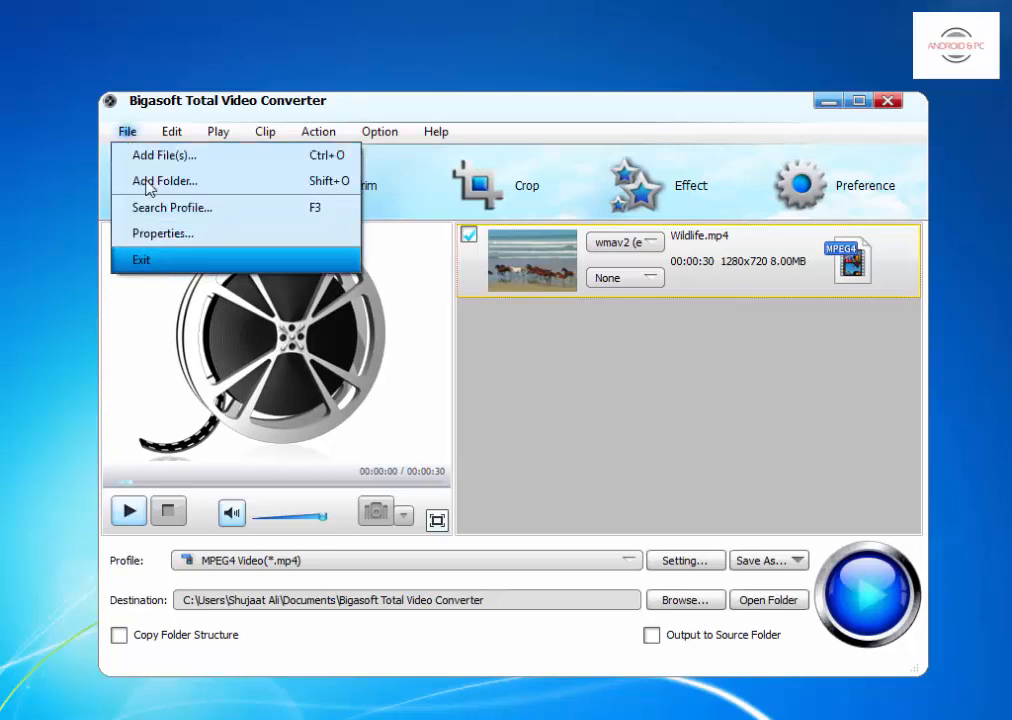
{"action": "mouse_move", "coordinate": [173, 131]}
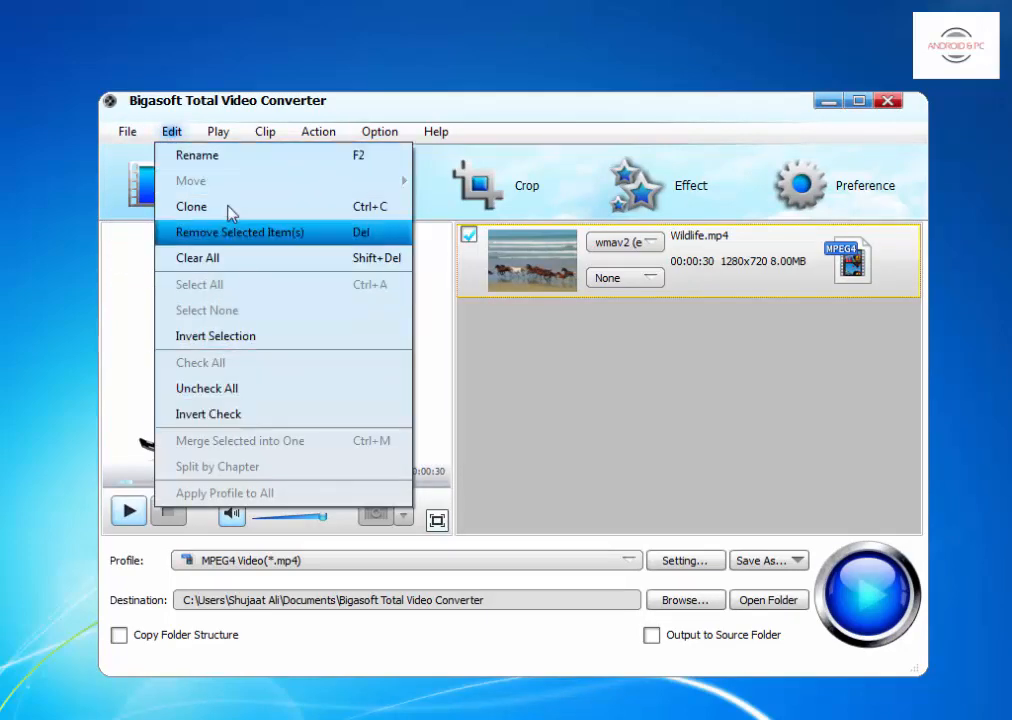
{"action": "mouse_move", "coordinate": [216, 131]}
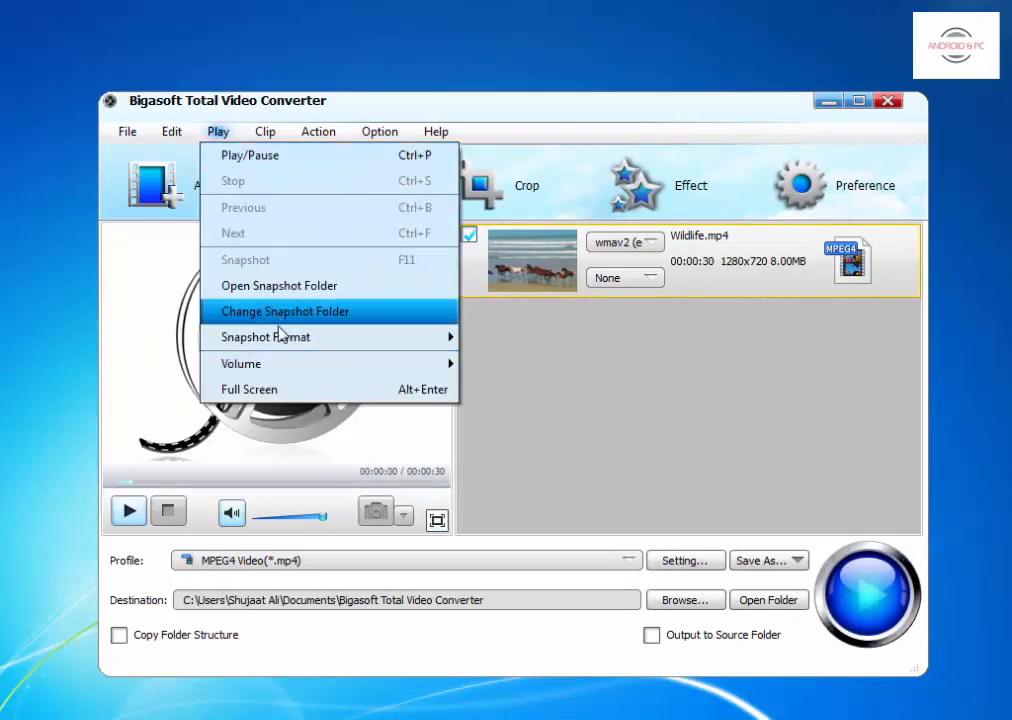
{"action": "mouse_move", "coordinate": [266, 131]}
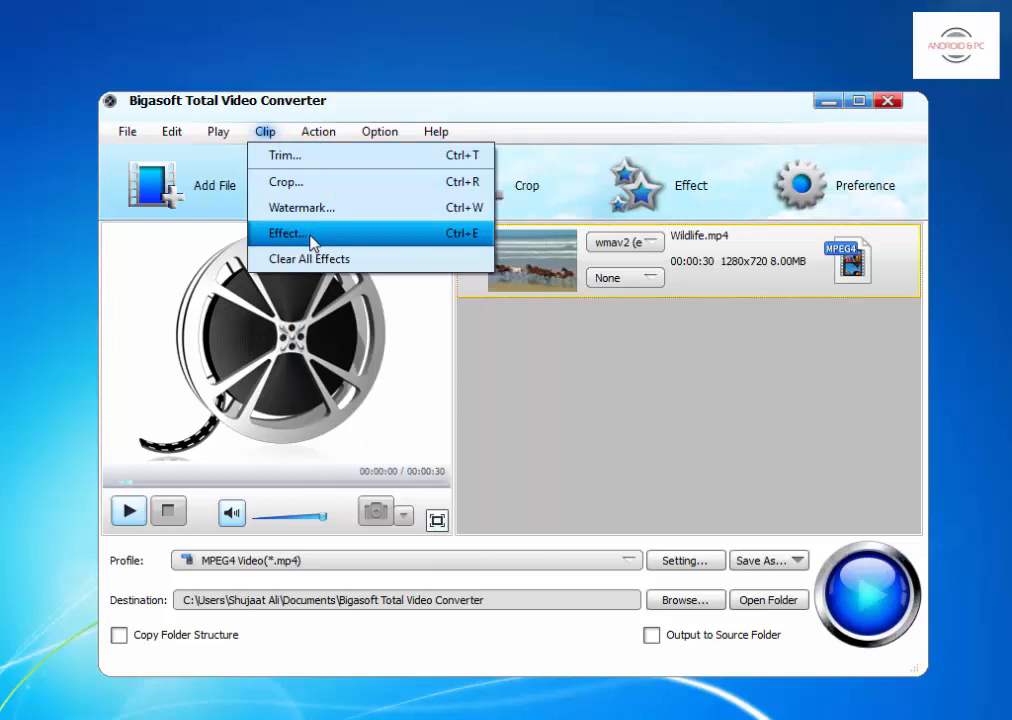
{"action": "mouse_move", "coordinate": [390, 131]}
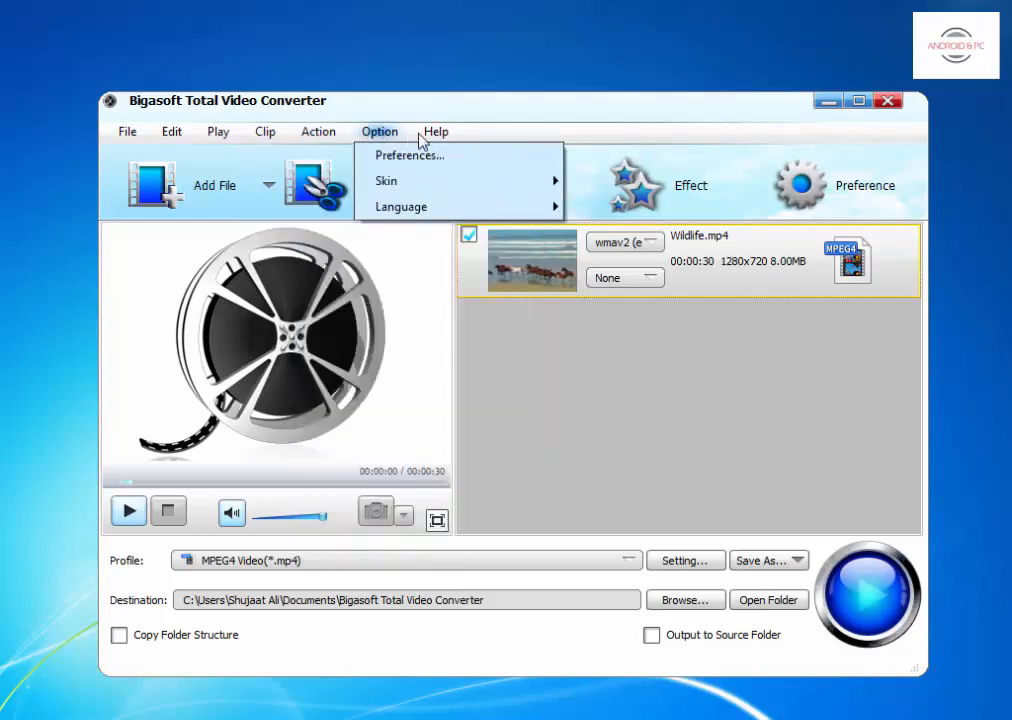
{"action": "mouse_move", "coordinate": [436, 131]}
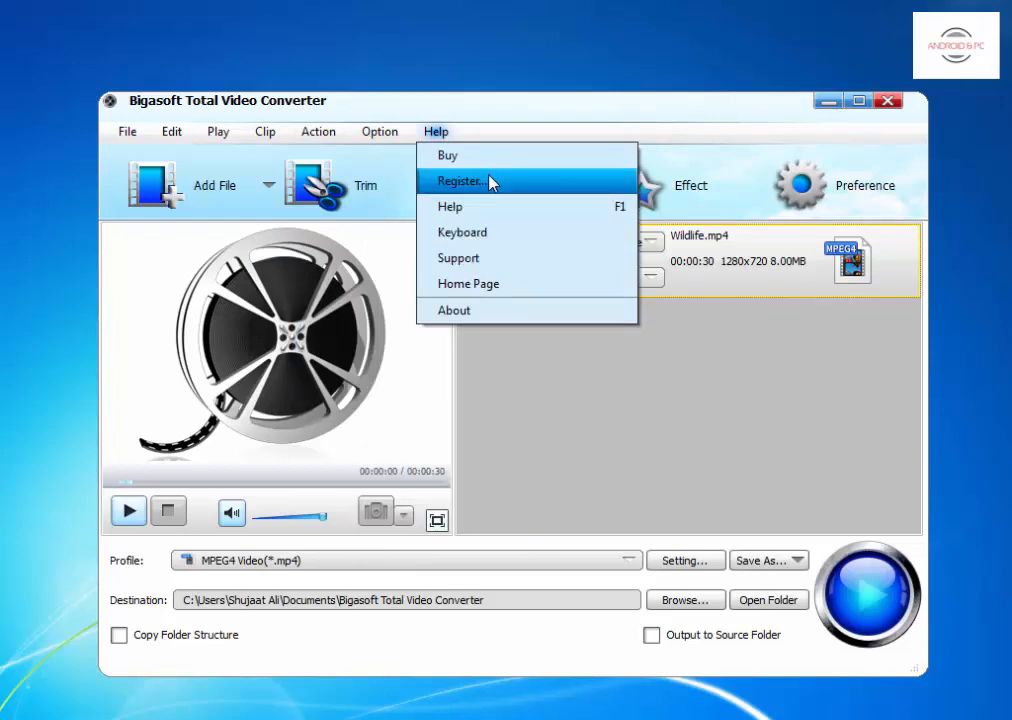
{"action": "left_click", "coordinate": [565, 440]}
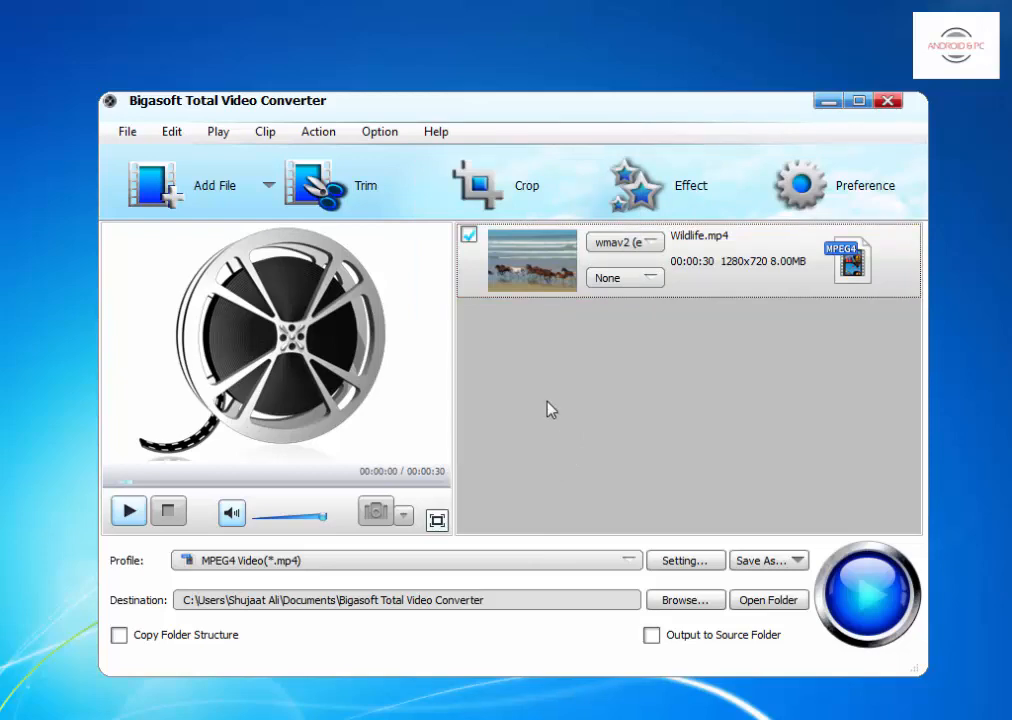
Step: Open the output profile list and examine the formats offered under General Video and General Audio
{"action": "left_click", "coordinate": [525, 561]}
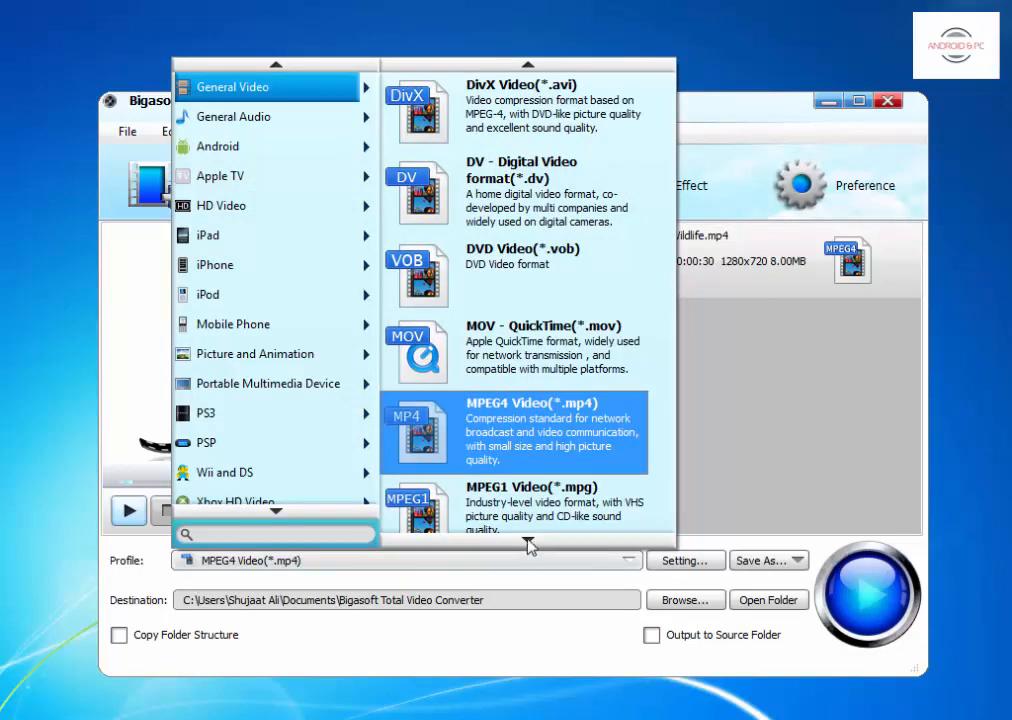
{"action": "mouse_move", "coordinate": [527, 543]}
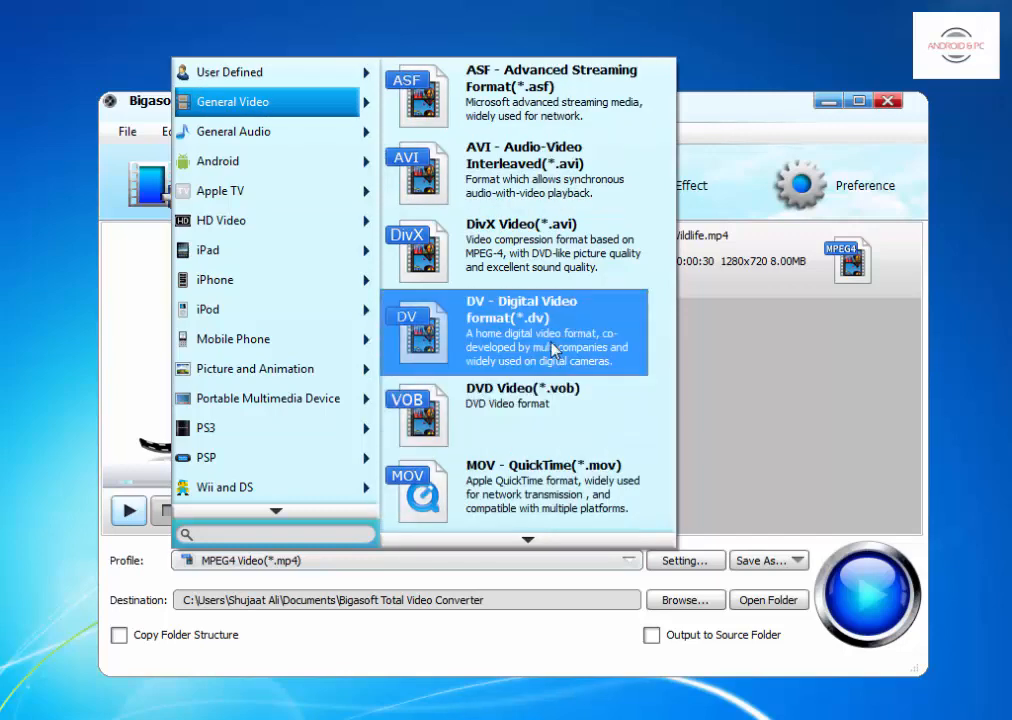
{"action": "scroll", "coordinate": [550, 345], "scroll_direction": "down", "scroll_amount": 3}
{"action": "scroll", "coordinate": [480, 320], "scroll_direction": "up", "scroll_amount": 3}
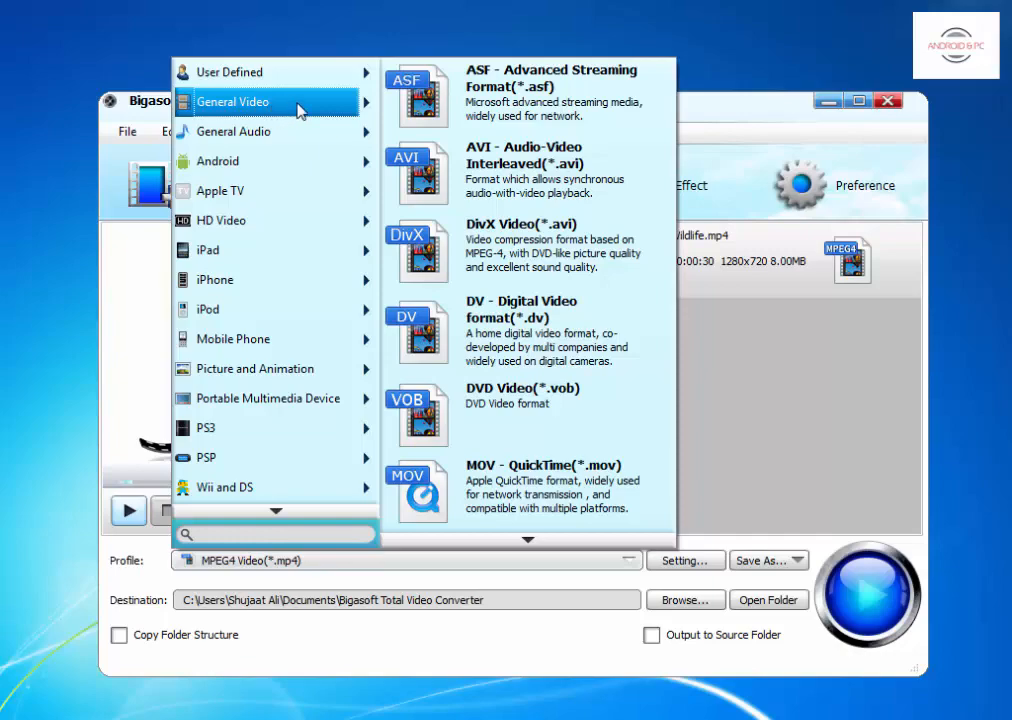
{"action": "scroll", "coordinate": [560, 477], "scroll_direction": "down", "scroll_amount": 3}
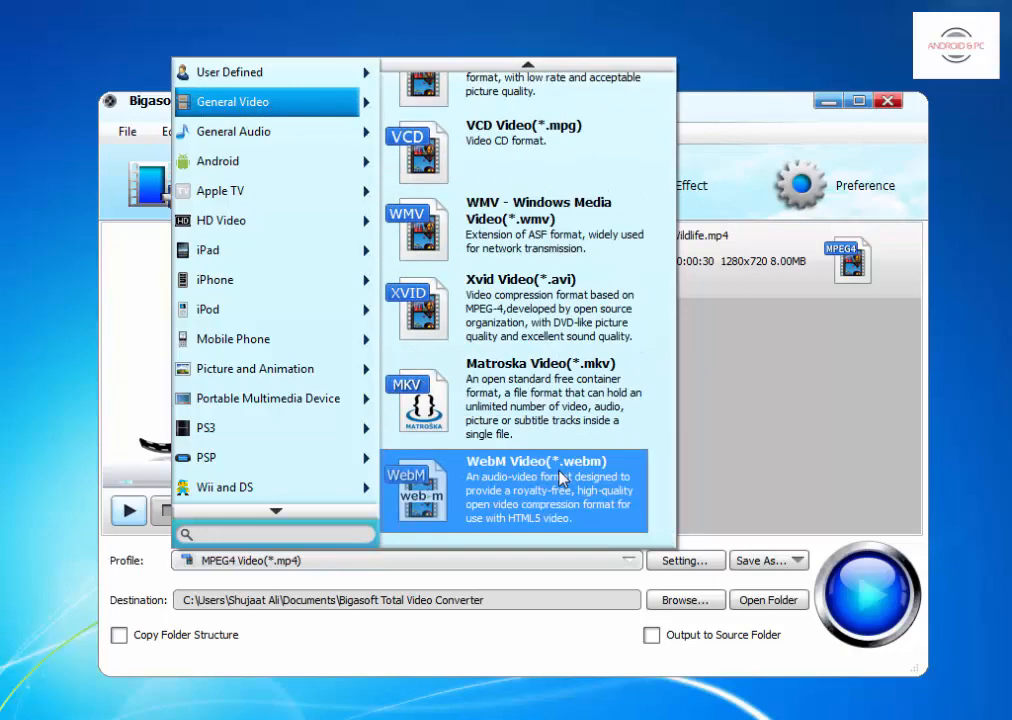
{"action": "scroll", "coordinate": [558, 477], "scroll_direction": "up", "scroll_amount": 3}
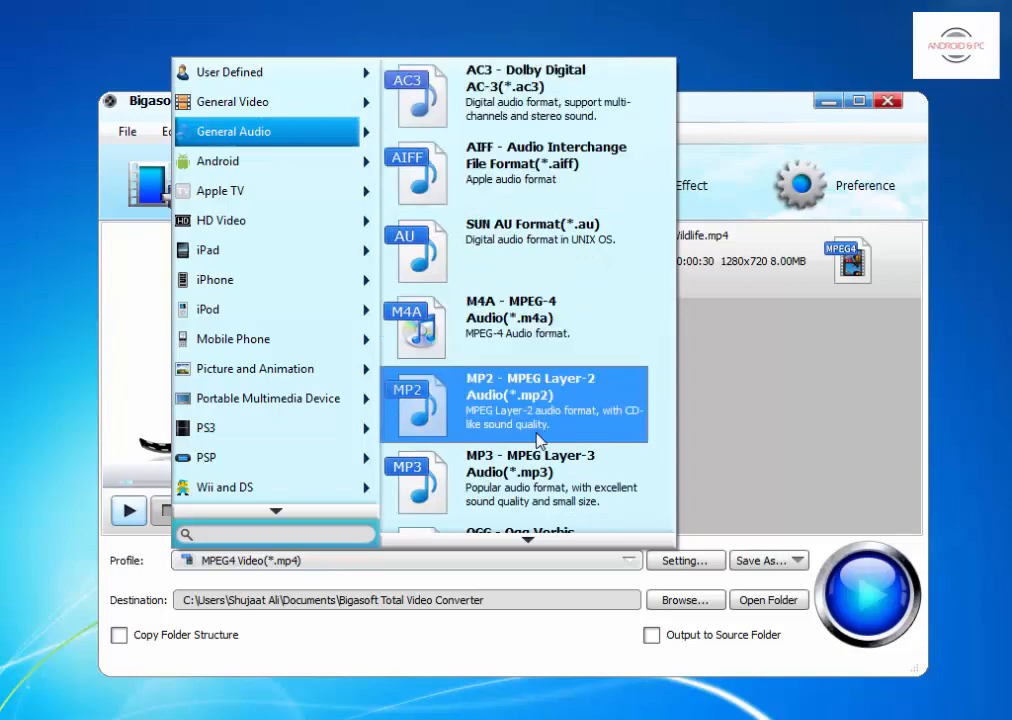
{"action": "scroll", "coordinate": [538, 441], "scroll_direction": "down", "scroll_amount": 3}
{"action": "scroll", "coordinate": [538, 441], "scroll_direction": "up", "scroll_amount": 3}
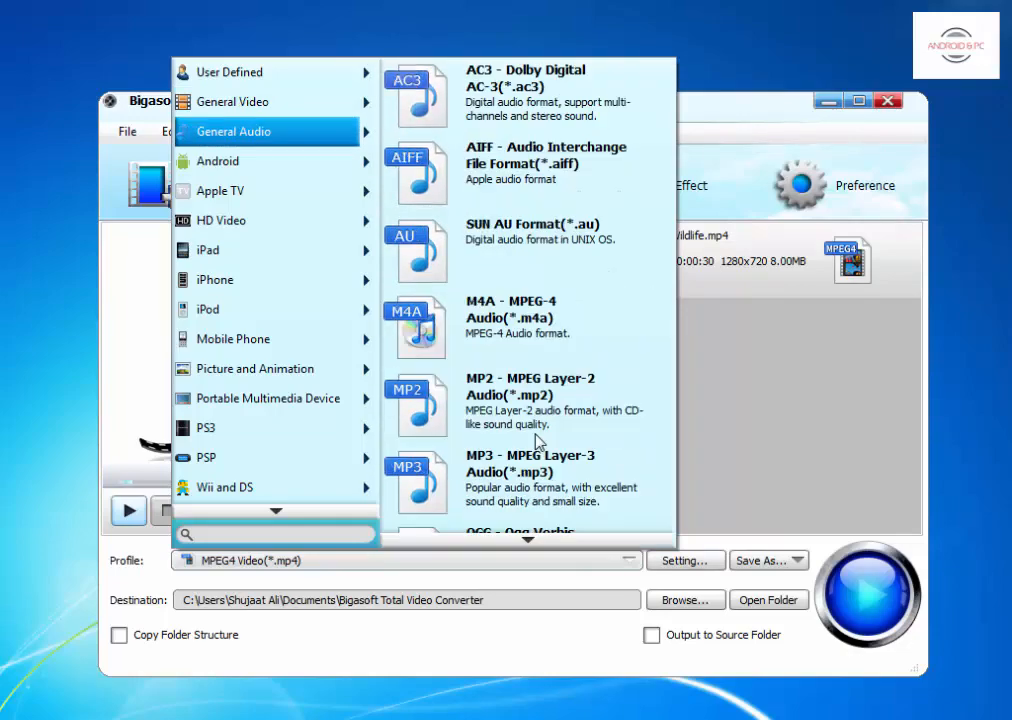
Step: Examine the output profiles offered for Android, Apple TV and HD Video
{"action": "mouse_move", "coordinate": [228, 176]}
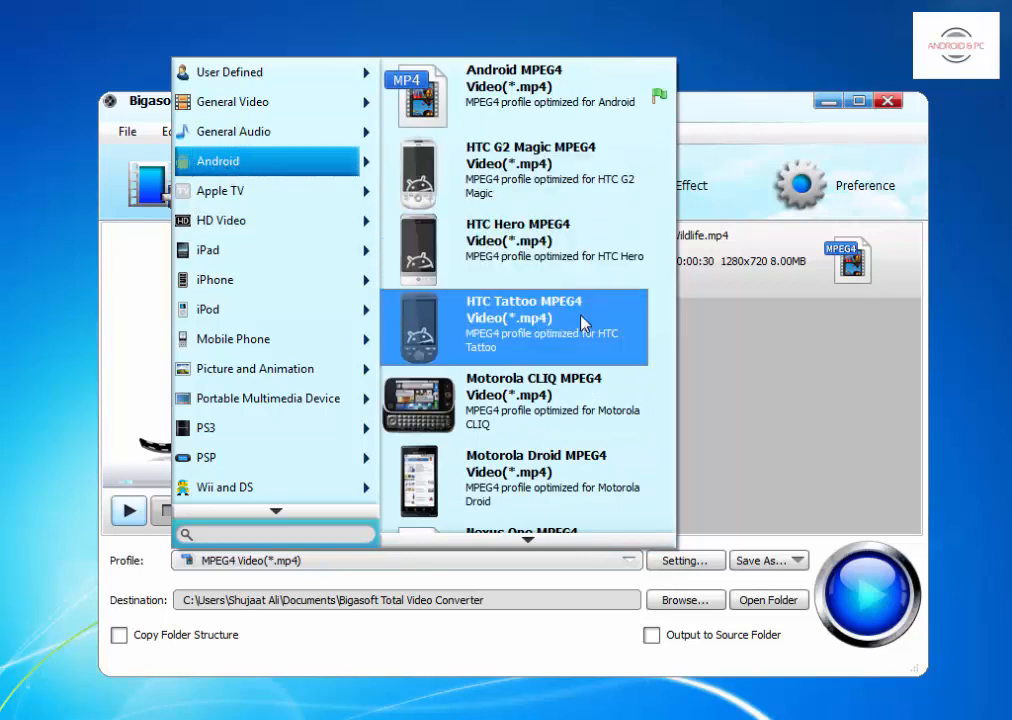
{"action": "scroll", "coordinate": [576, 345], "scroll_direction": "down", "scroll_amount": 3}
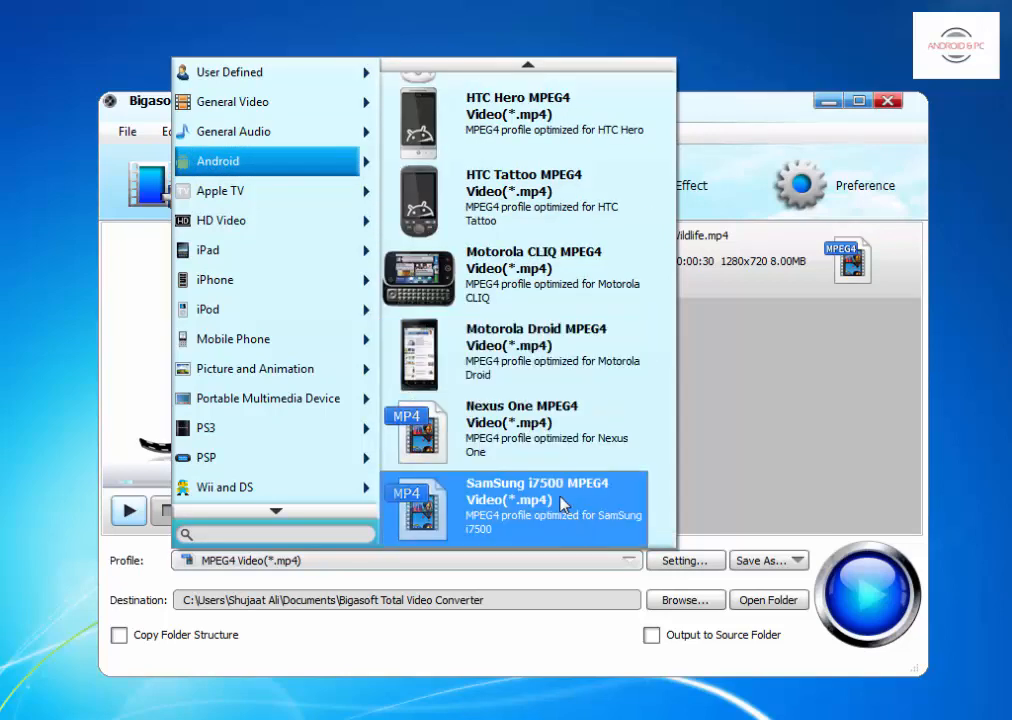
{"action": "scroll", "coordinate": [557, 485], "scroll_direction": "up", "scroll_amount": 3}
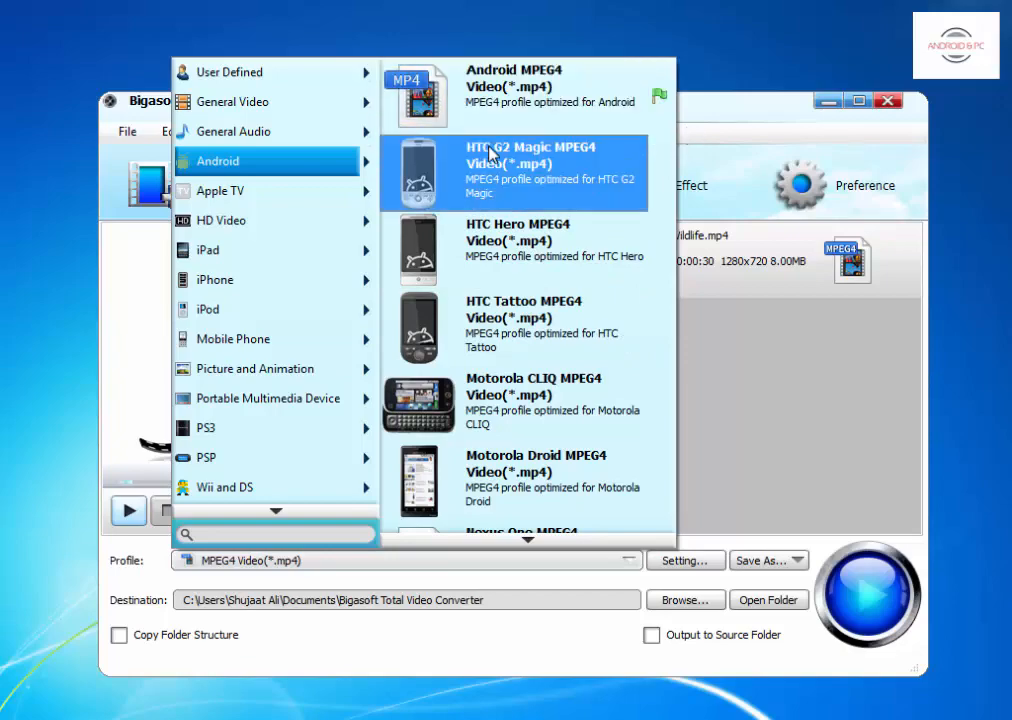
{"action": "scroll", "coordinate": [430, 475], "scroll_direction": "down", "scroll_amount": 1}
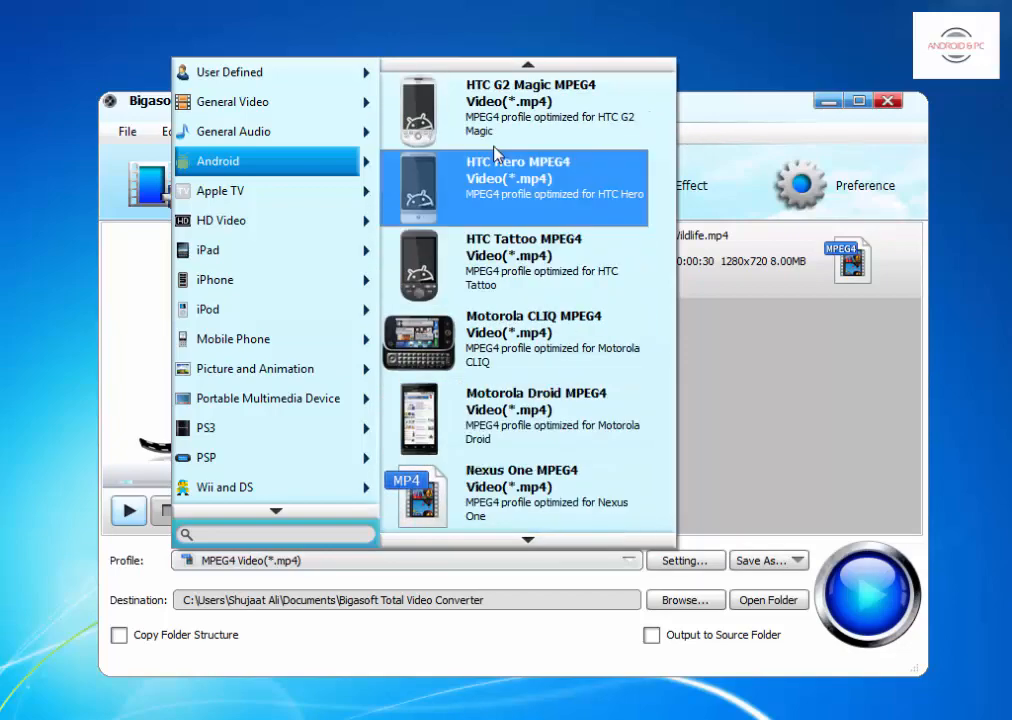
{"action": "mouse_move", "coordinate": [278, 200]}
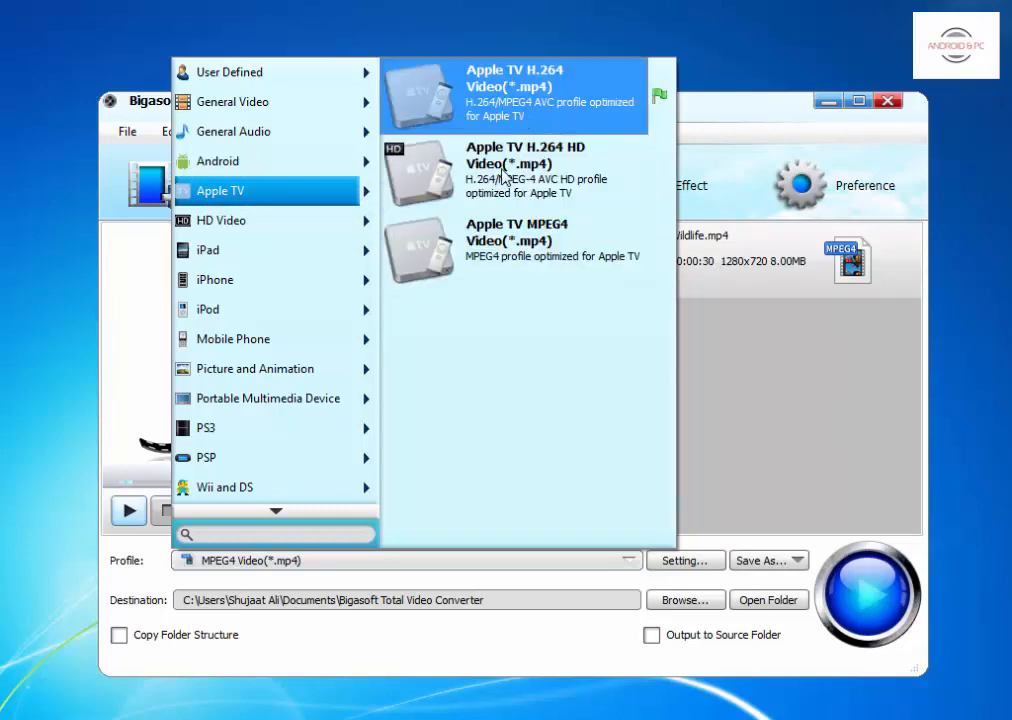
{"action": "mouse_move", "coordinate": [244, 223]}
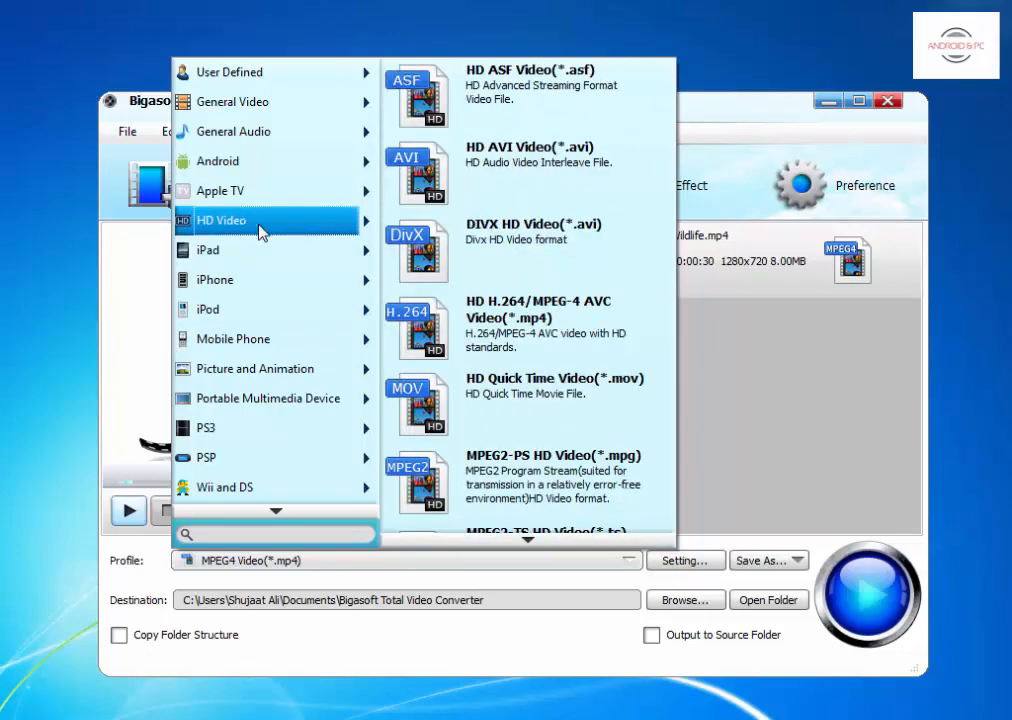
{"action": "scroll", "coordinate": [530, 355], "scroll_direction": "down", "scroll_amount": 3}
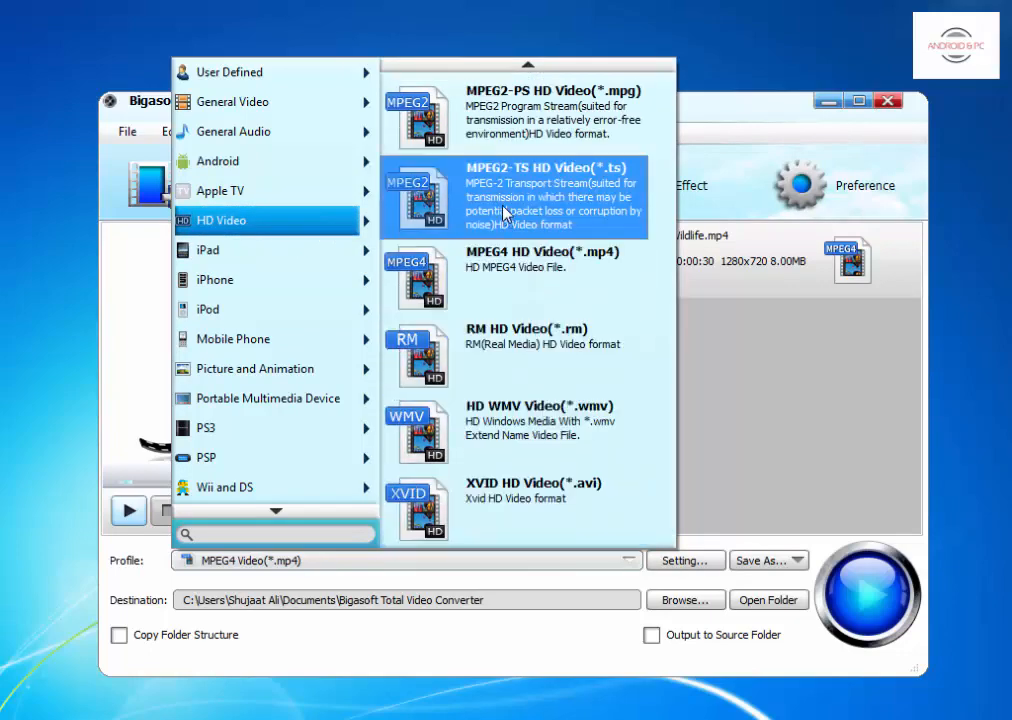
{"action": "scroll", "coordinate": [505, 130], "scroll_direction": "up", "scroll_amount": 3}
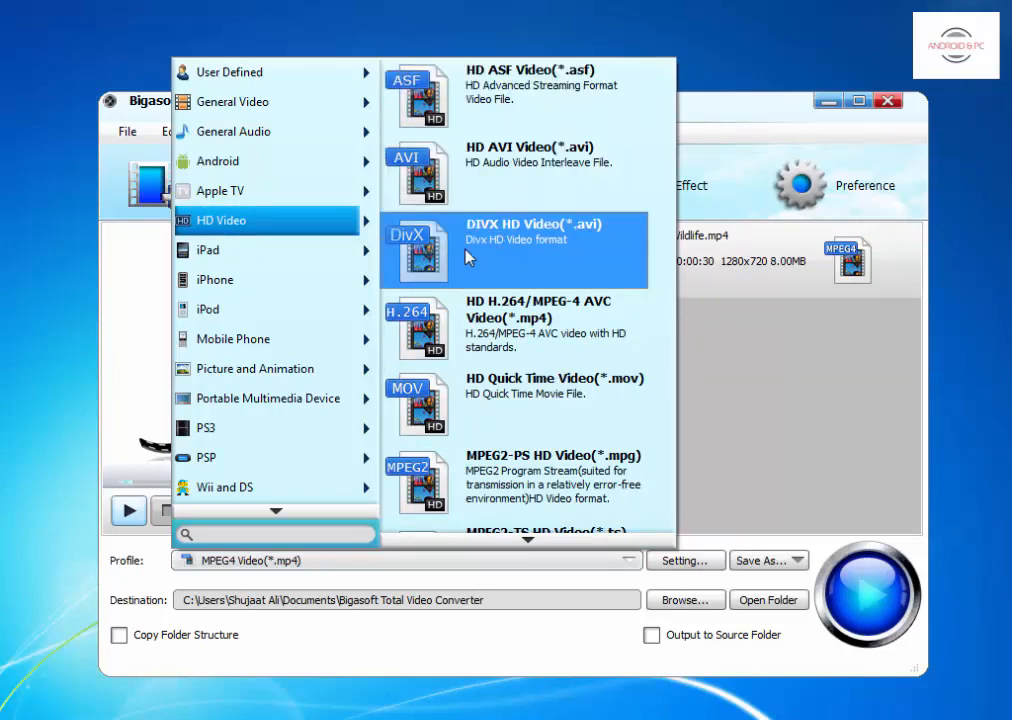
Step: Examine the output profiles for iPad, iPhone, iPod and Mobile Phone, plus the Picture and Animation formats
{"action": "mouse_move", "coordinate": [253, 260]}
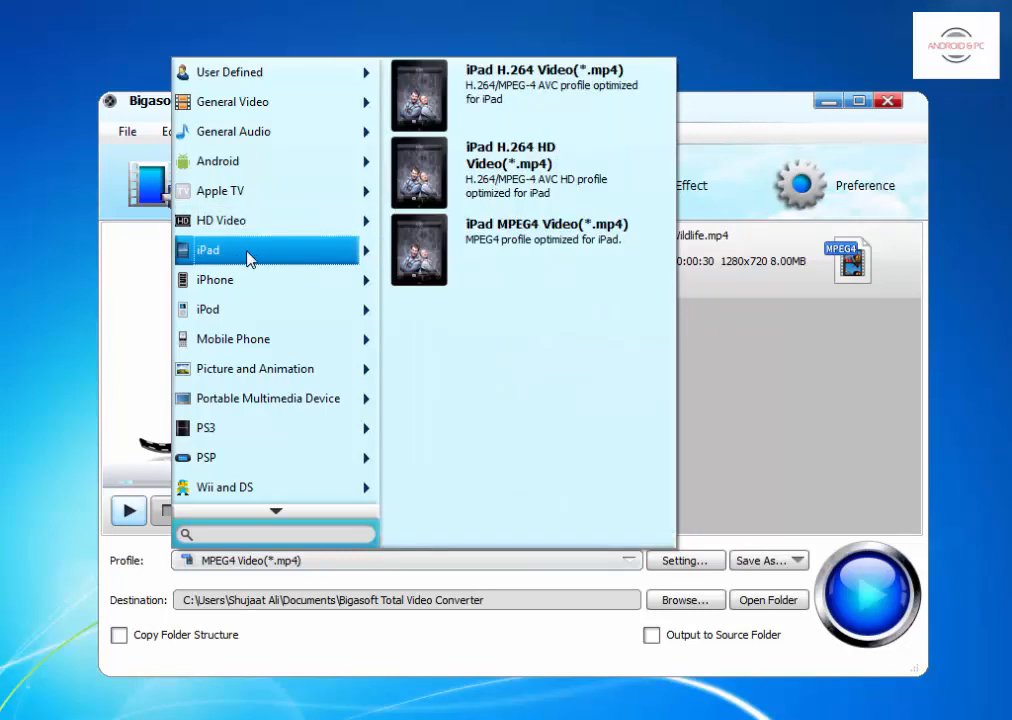
{"action": "mouse_move", "coordinate": [251, 286]}
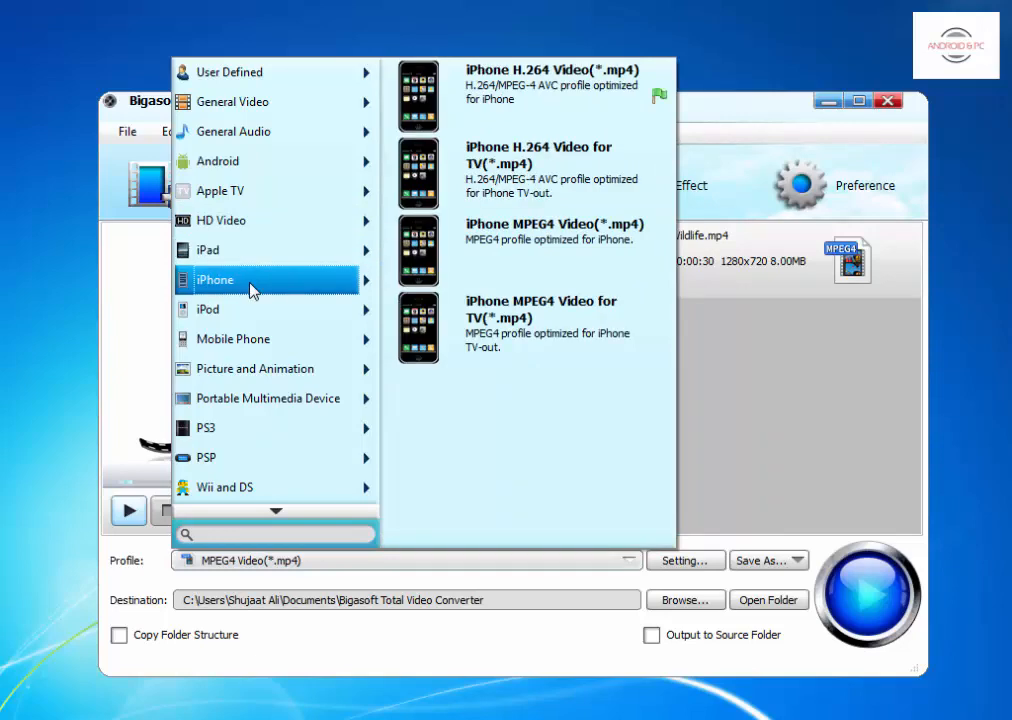
{"action": "mouse_move", "coordinate": [253, 318]}
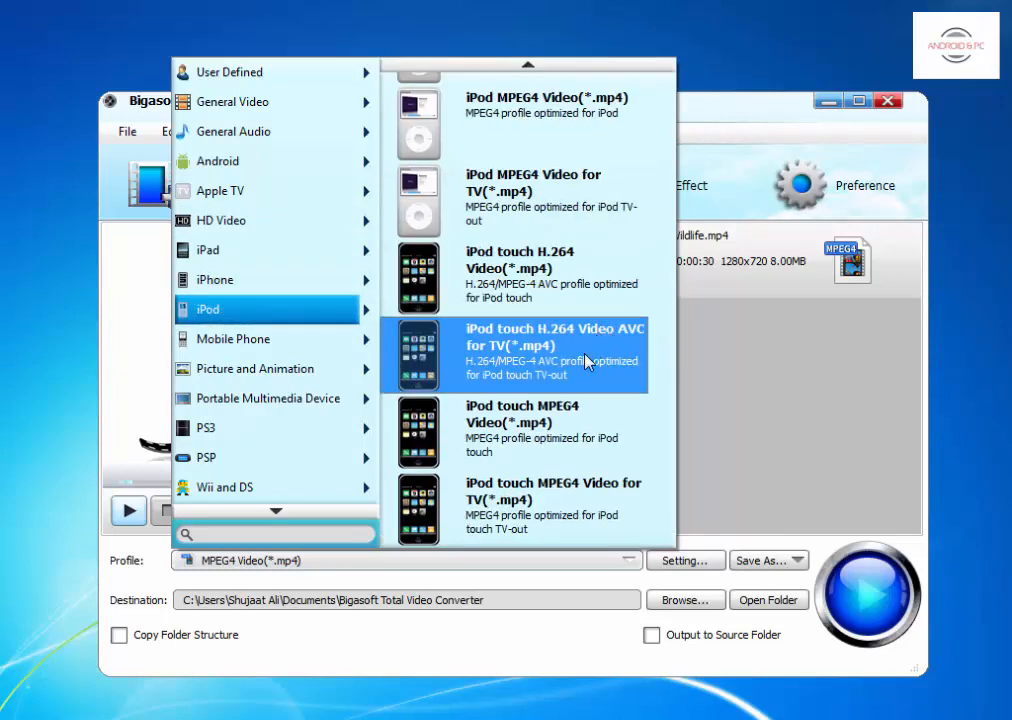
{"action": "mouse_move", "coordinate": [199, 345]}
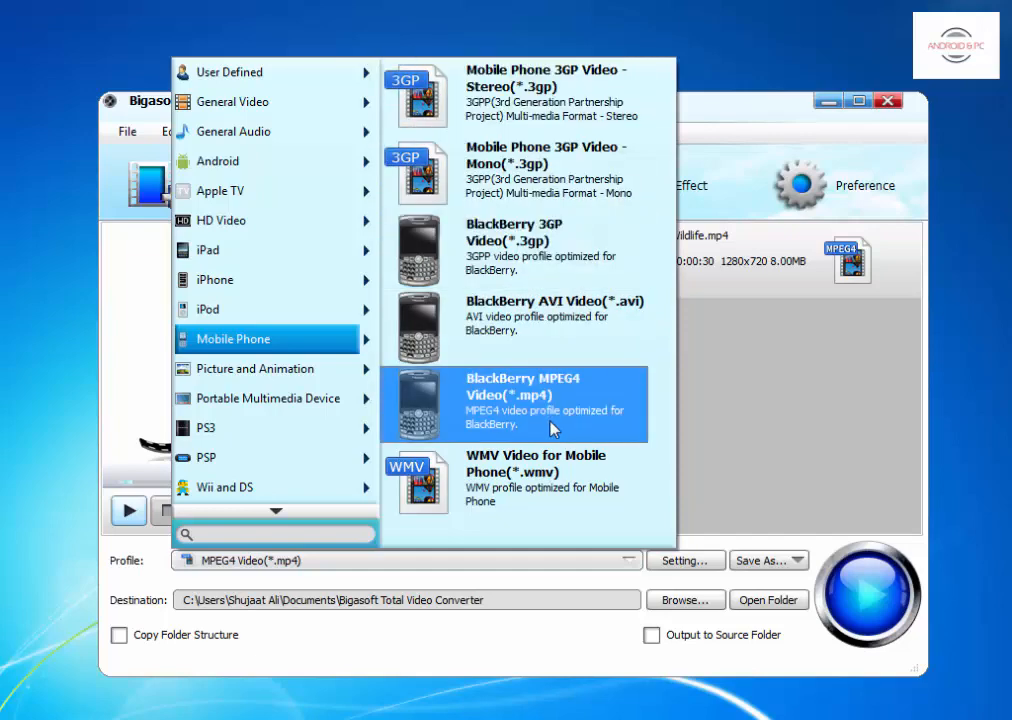
{"action": "mouse_move", "coordinate": [256, 380]}
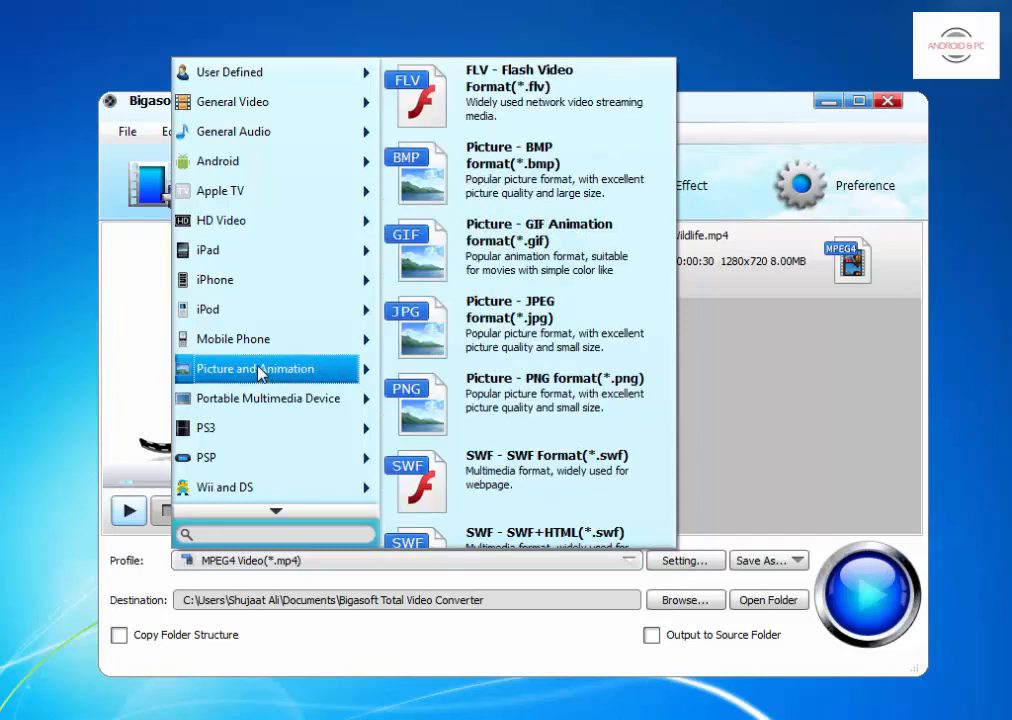
{"action": "scroll", "coordinate": [522, 465], "scroll_direction": "down", "scroll_amount": 1}
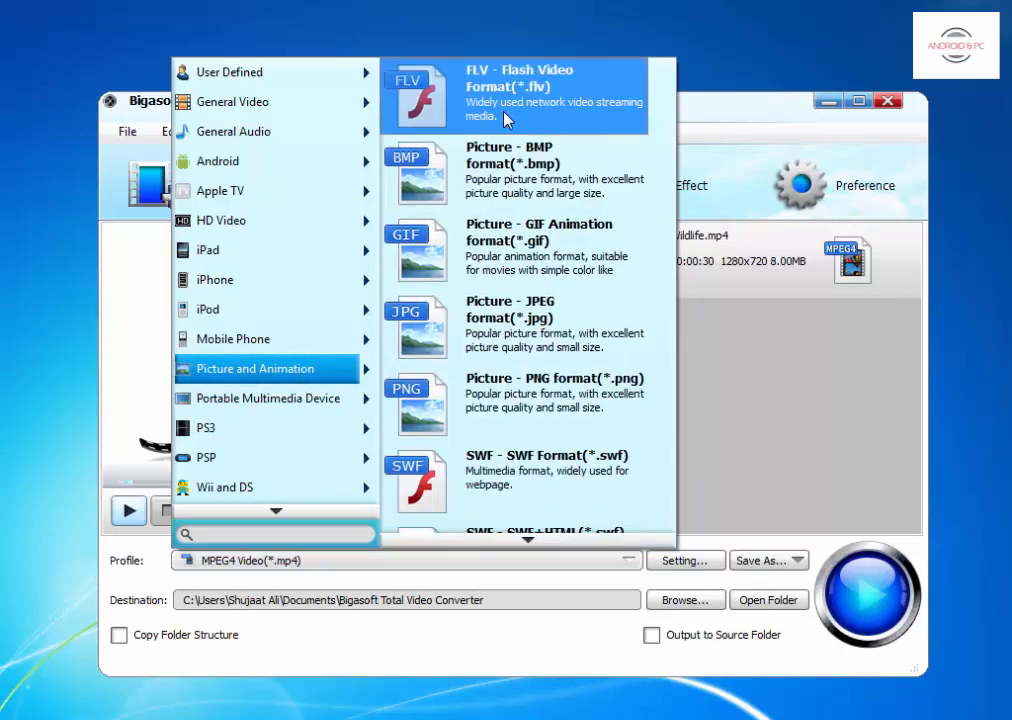
{"action": "mouse_move", "coordinate": [244, 400]}
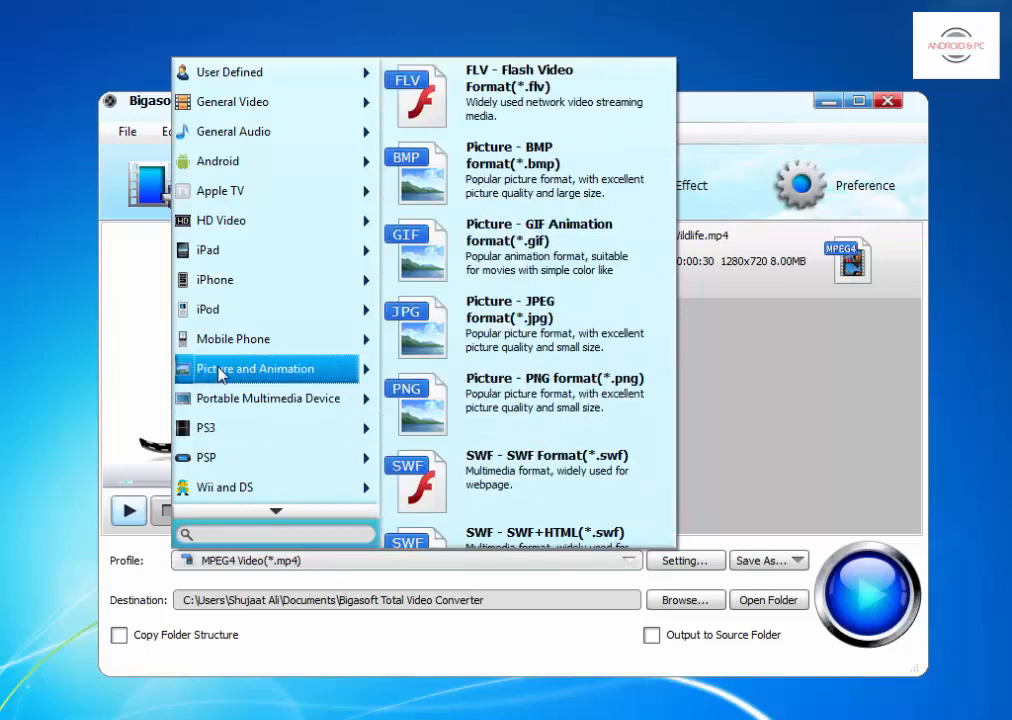
{"action": "mouse_move", "coordinate": [262, 339]}
{"action": "mouse_move", "coordinate": [361, 372]}
{"action": "scroll", "coordinate": [492, 402], "scroll_direction": "down", "scroll_amount": 1}
{"action": "scroll", "coordinate": [496, 410], "scroll_direction": "up", "scroll_amount": 1}
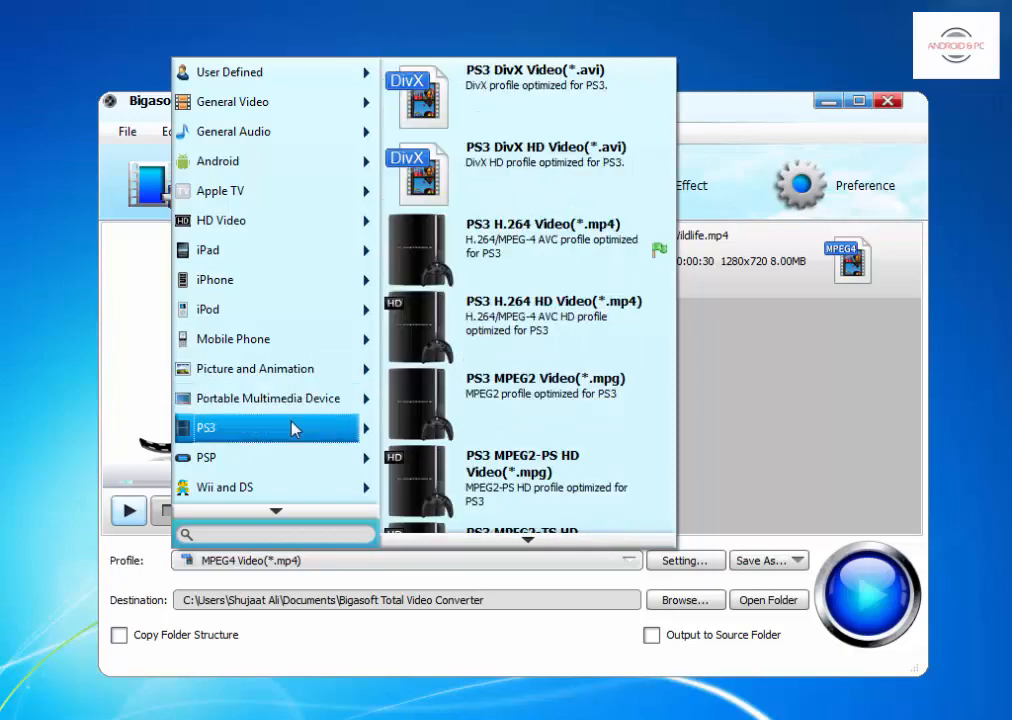
Step: Examine the output profiles for Portable Multimedia Device, PS3, PSP, Wii and DS, Xbox HD Video and Zune
{"action": "mouse_move", "coordinate": [295, 404]}
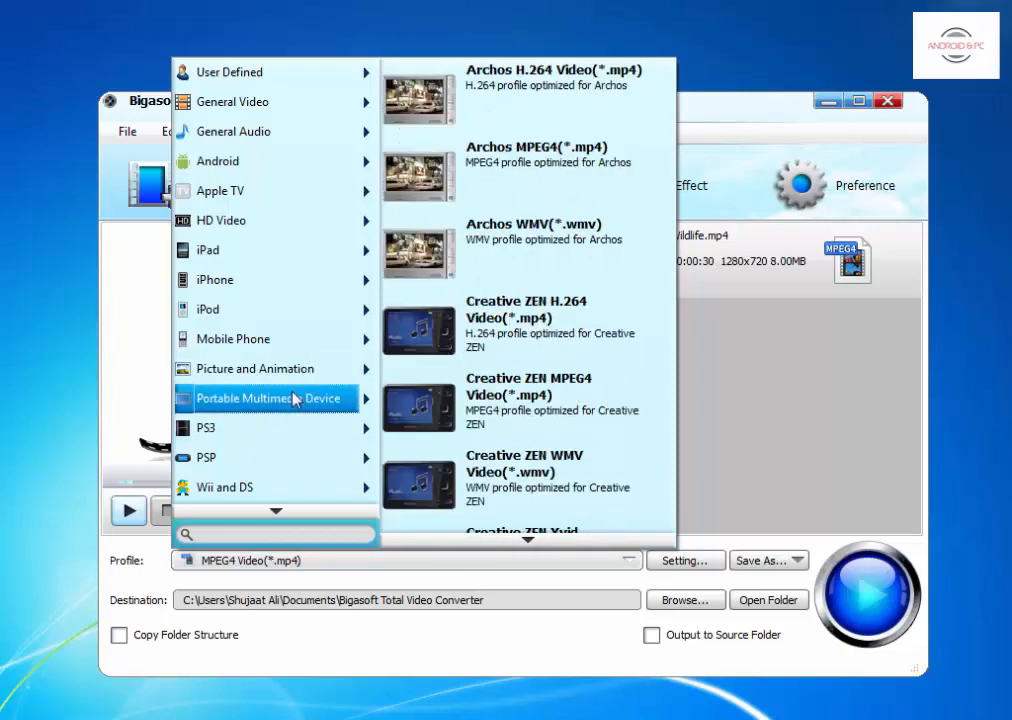
{"action": "mouse_move", "coordinate": [230, 430]}
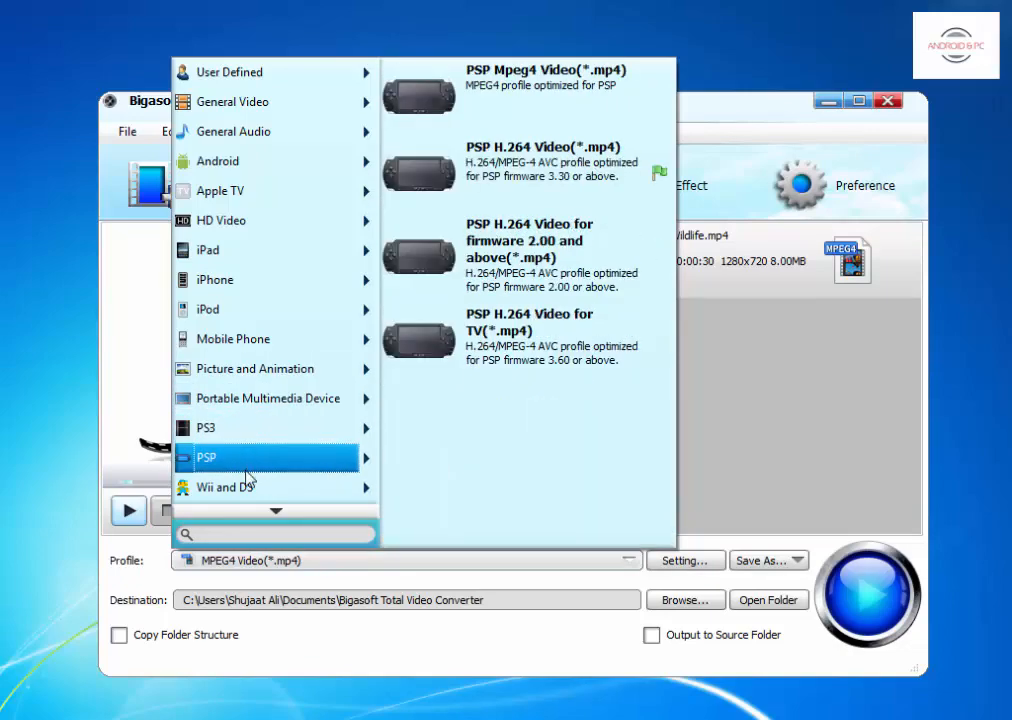
{"action": "mouse_move", "coordinate": [256, 493]}
{"action": "scroll", "coordinate": [255, 488], "scroll_direction": "down", "scroll_amount": 2}
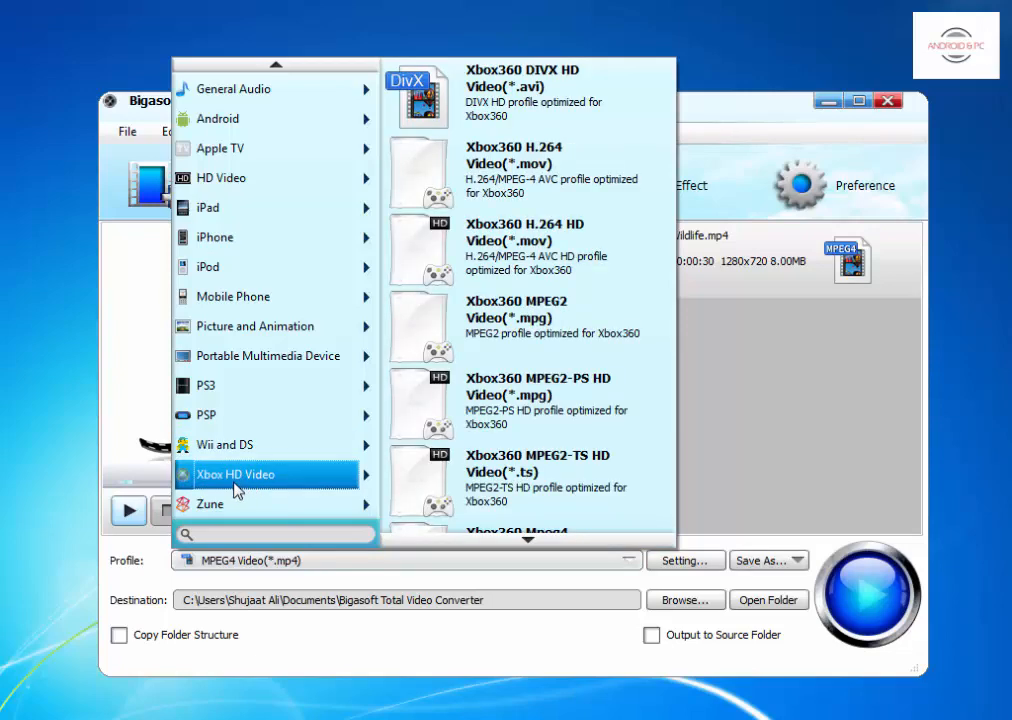
{"action": "mouse_move", "coordinate": [225, 512]}
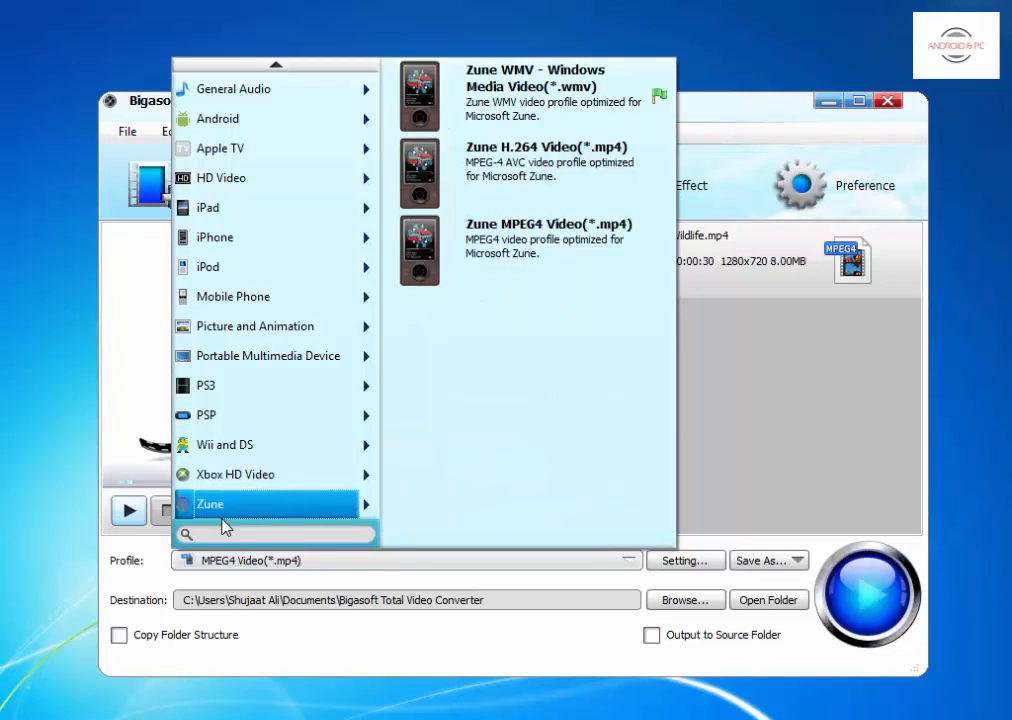
Step: Search the output profiles for mp4 and choose H.264/MPEG-4 AVC Video(*.mp4) as the output profile
{"action": "left_click", "coordinate": [284, 536]}
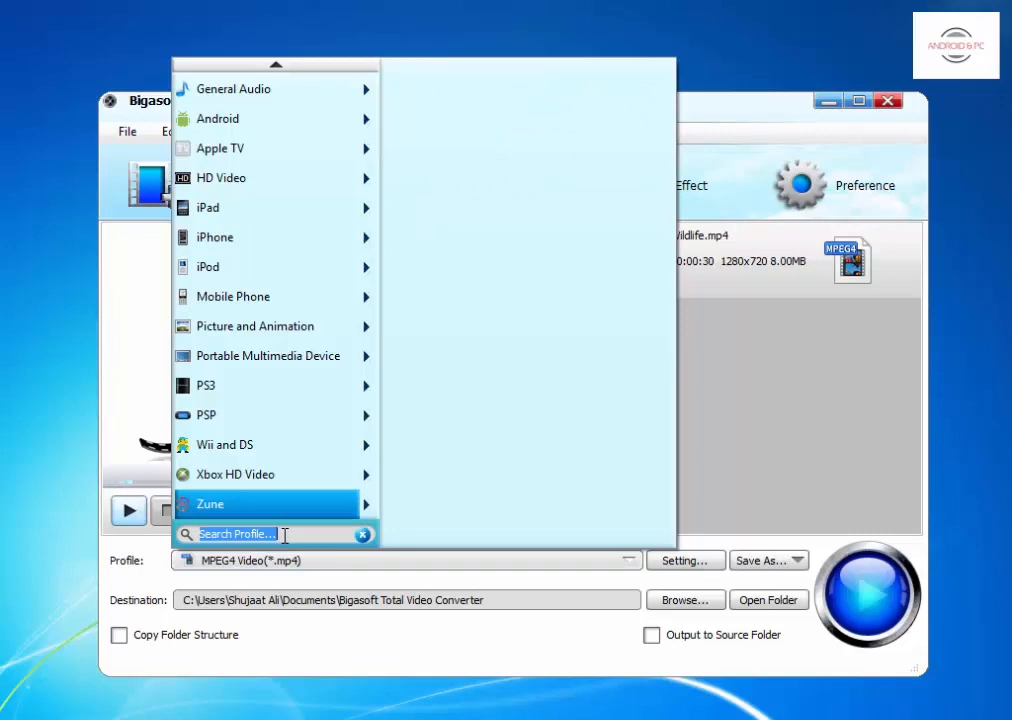
{"action": "type", "text": "."}
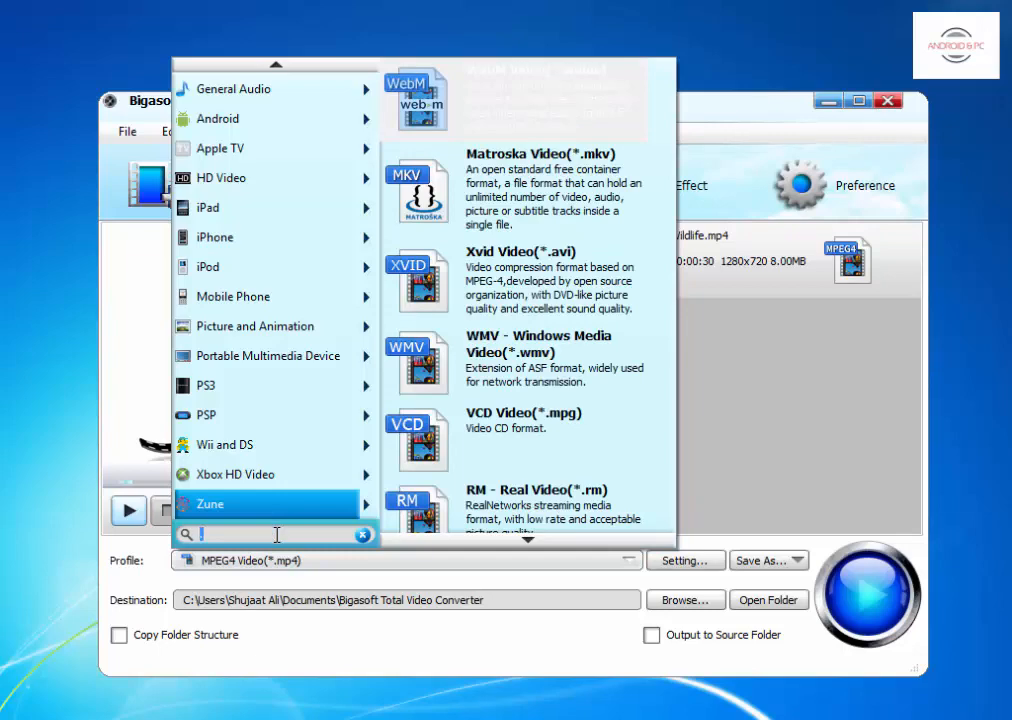
{"action": "type", "text": "mp4"}
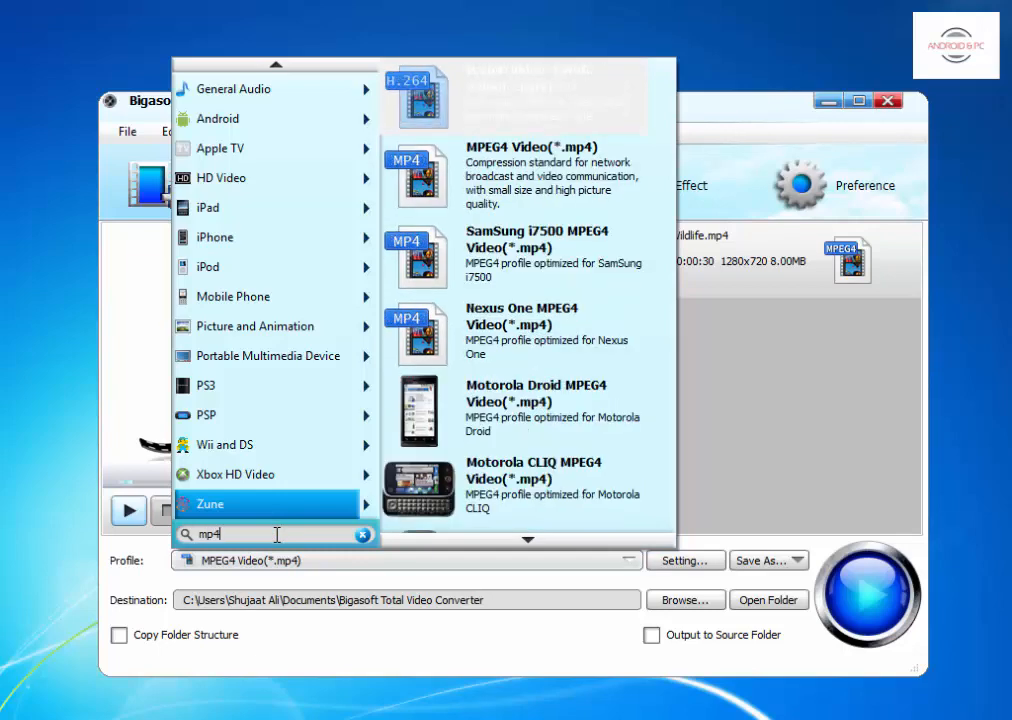
{"action": "mouse_move", "coordinate": [260, 474]}
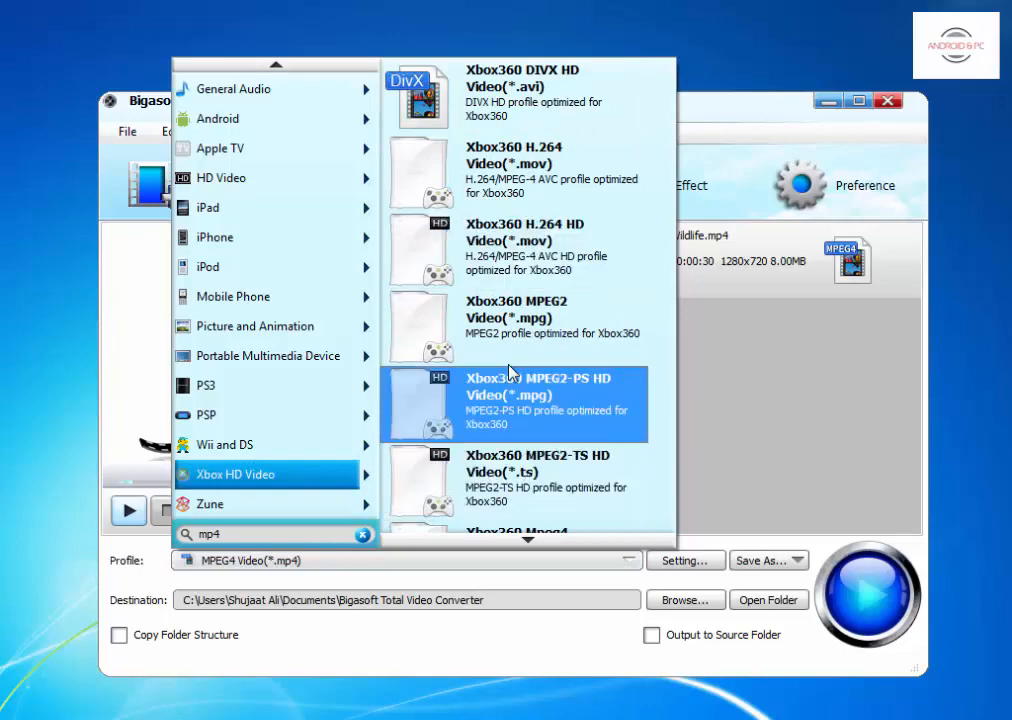
{"action": "scroll", "coordinate": [512, 362], "scroll_direction": "down", "scroll_amount": 3}
{"action": "left_click", "coordinate": [325, 536]}
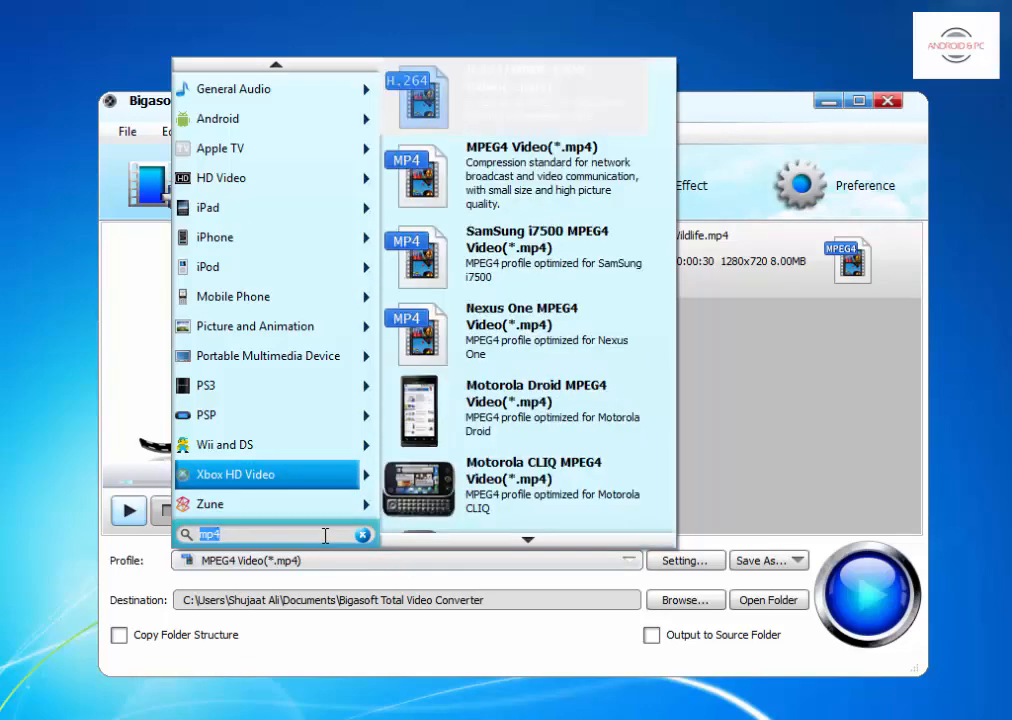
{"action": "key", "text": "Return"}
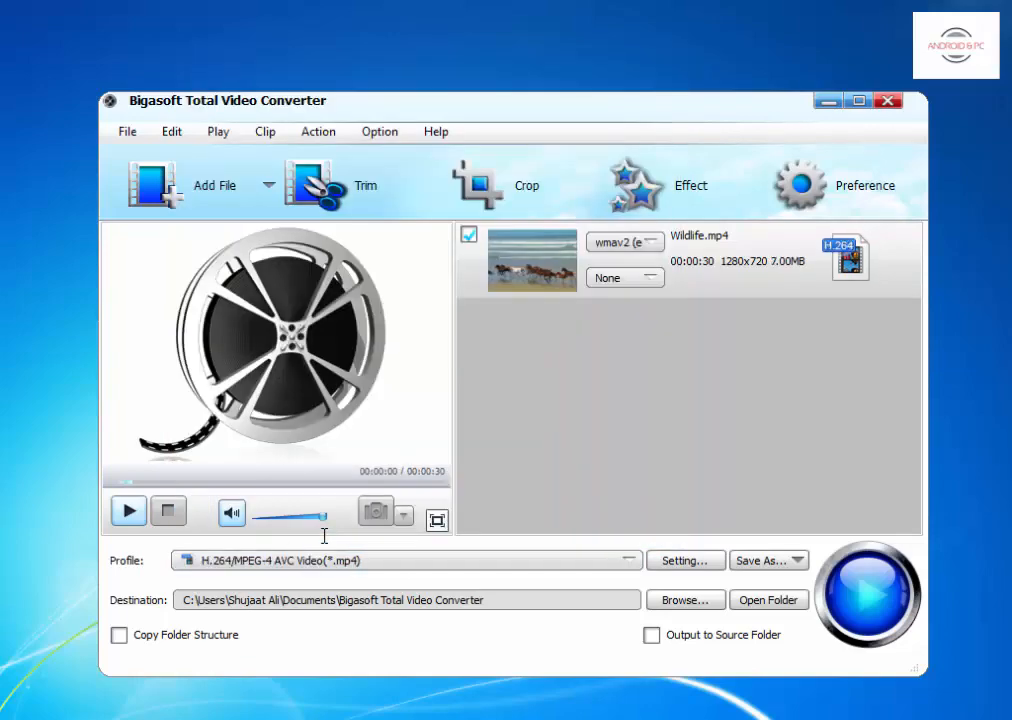
Step: Search the output profiles for mp4 again, examine the matching formats through to the Zune profiles, and close the list
{"action": "left_click", "coordinate": [340, 565]}
{"action": "left_click", "coordinate": [311, 537]}
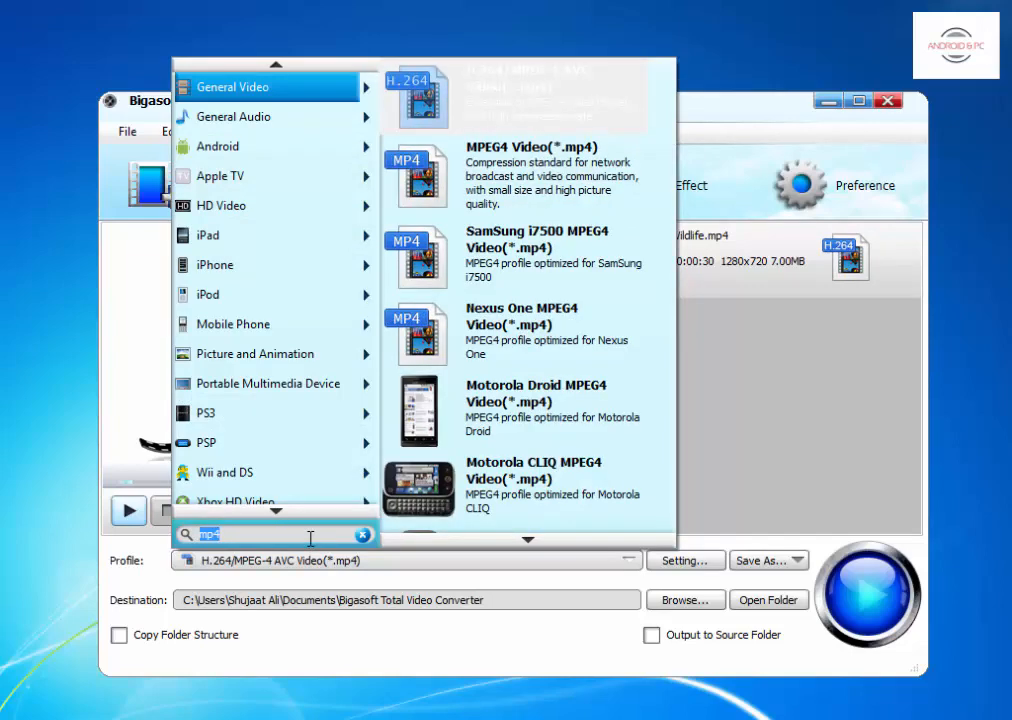
{"action": "key", "text": "BackSpace"}
{"action": "type", "text": "mp4"}
{"action": "scroll", "coordinate": [580, 472], "scroll_direction": "down", "scroll_amount": 5}
{"action": "scroll", "coordinate": [500, 330], "scroll_direction": "down", "scroll_amount": 5}
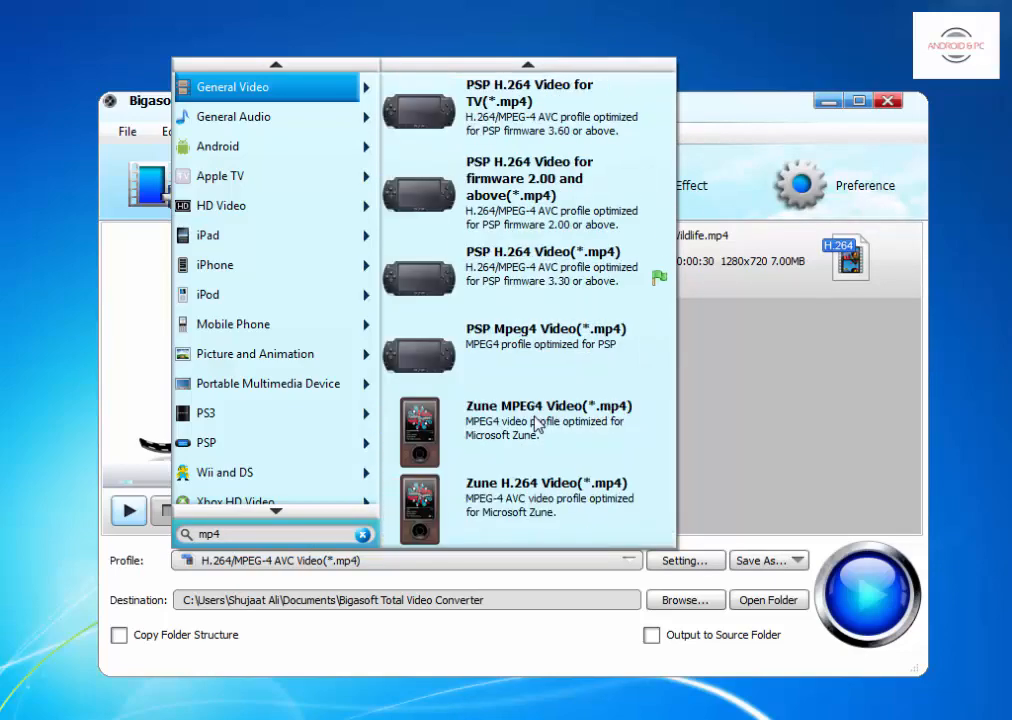
{"action": "left_click", "coordinate": [931, 442]}
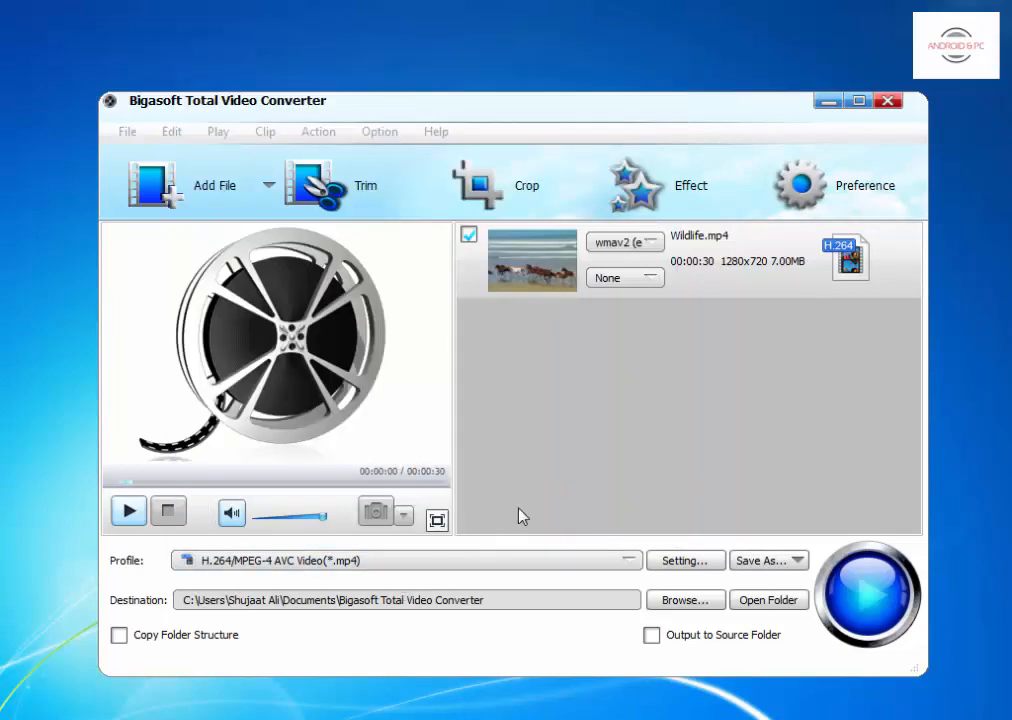
Step: Examine the profile's simple video size, video quality and audio quality options, plus its advanced settings, and close them
{"action": "left_click", "coordinate": [687, 563]}
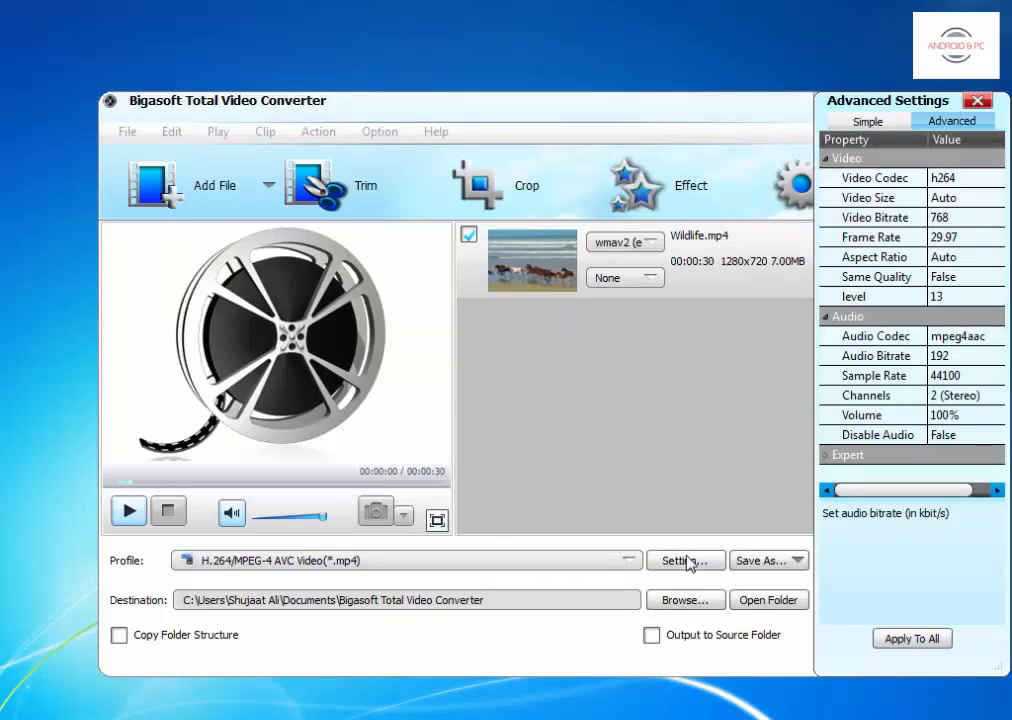
{"action": "left_click", "coordinate": [889, 127]}
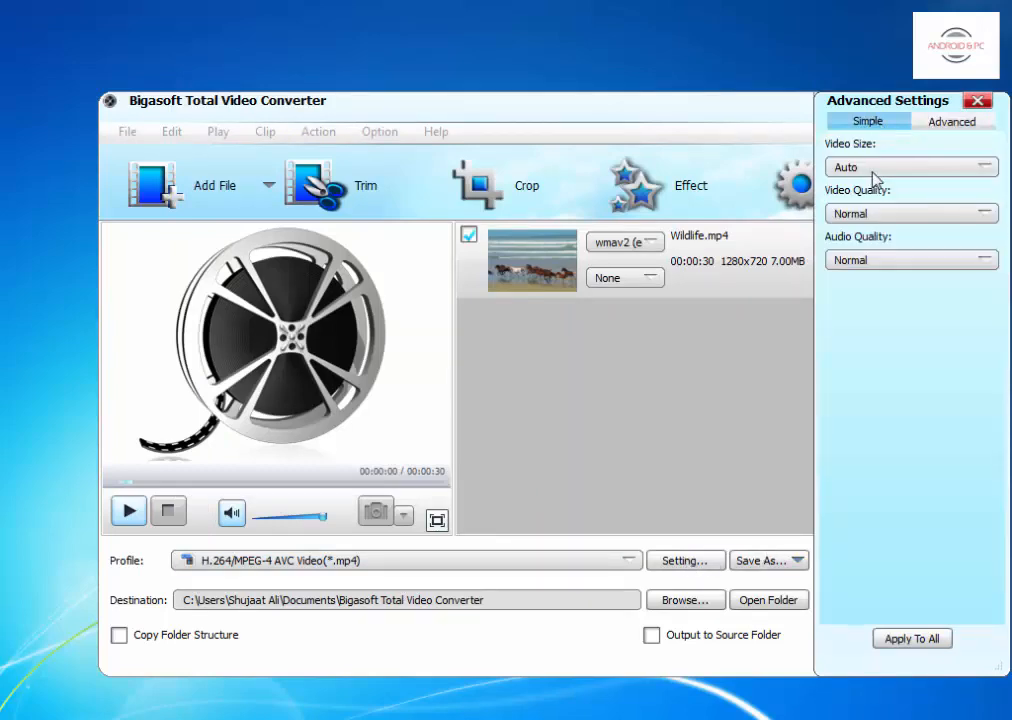
{"action": "left_click", "coordinate": [874, 169]}
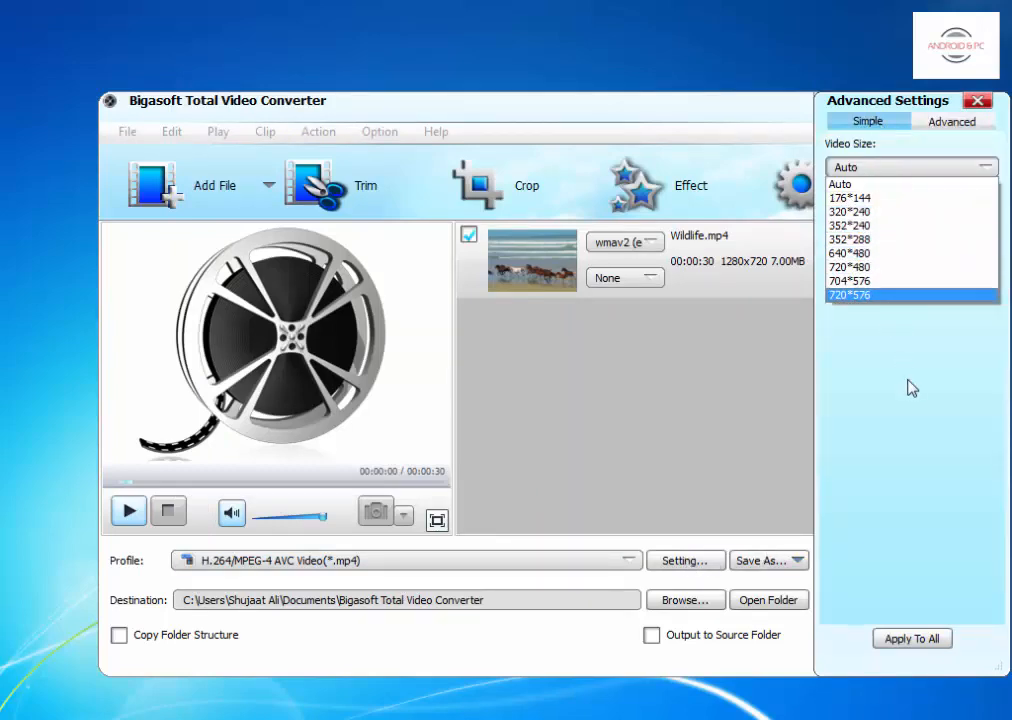
{"action": "left_click", "coordinate": [910, 388]}
{"action": "left_click", "coordinate": [891, 218]}
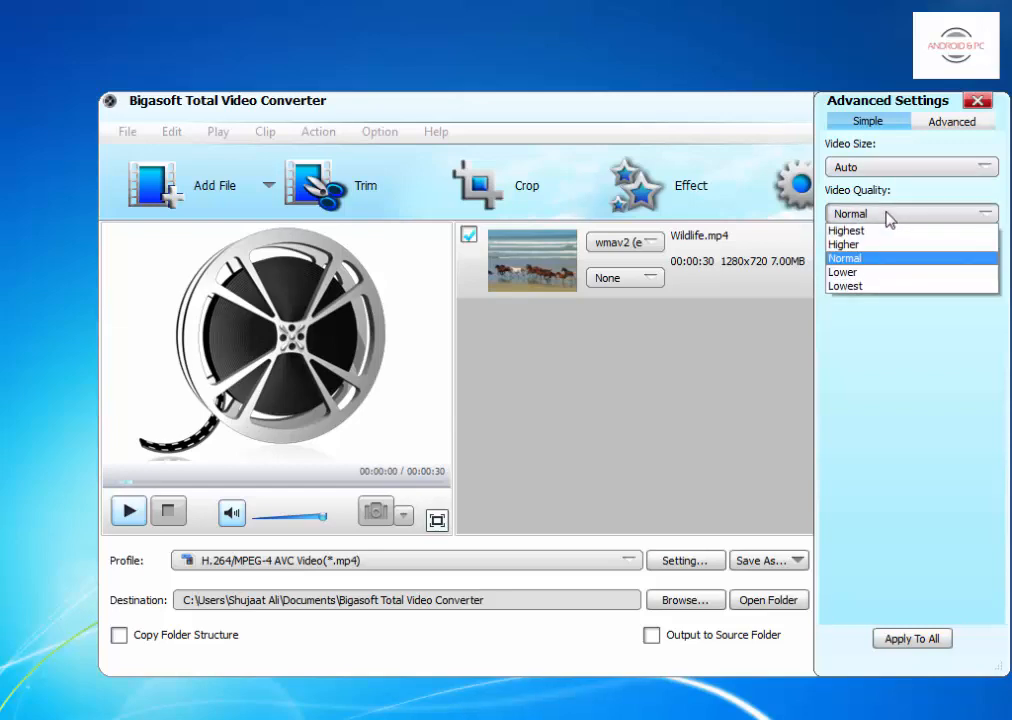
{"action": "left_click", "coordinate": [889, 219]}
{"action": "left_click", "coordinate": [872, 262]}
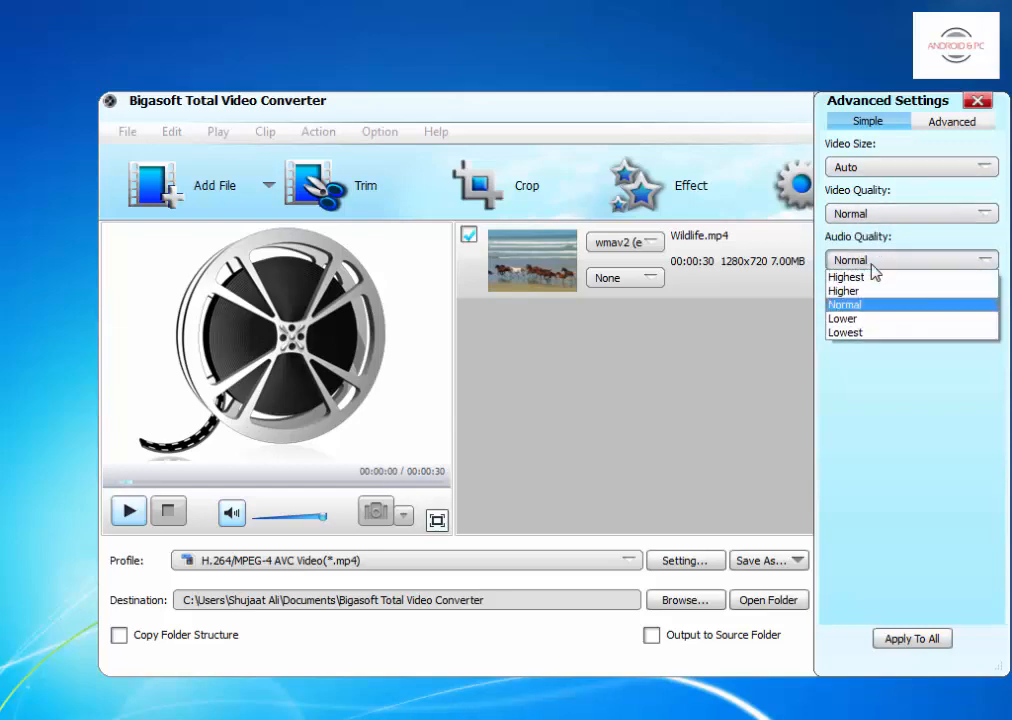
{"action": "left_click", "coordinate": [872, 262]}
{"action": "left_click", "coordinate": [945, 121]}
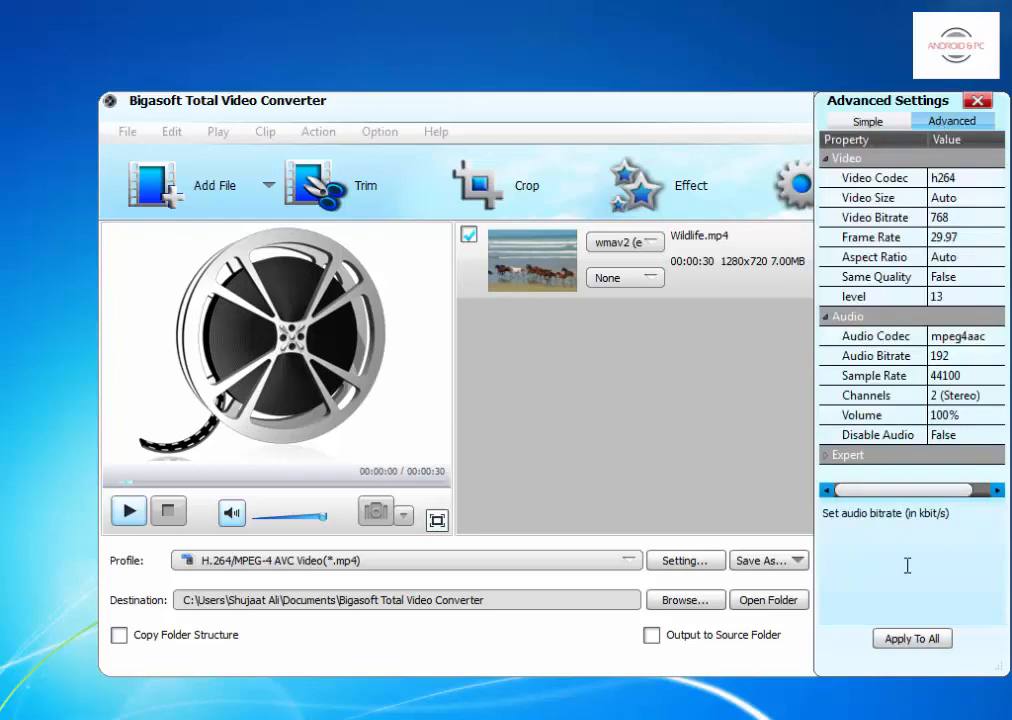
{"action": "left_click", "coordinate": [977, 101]}
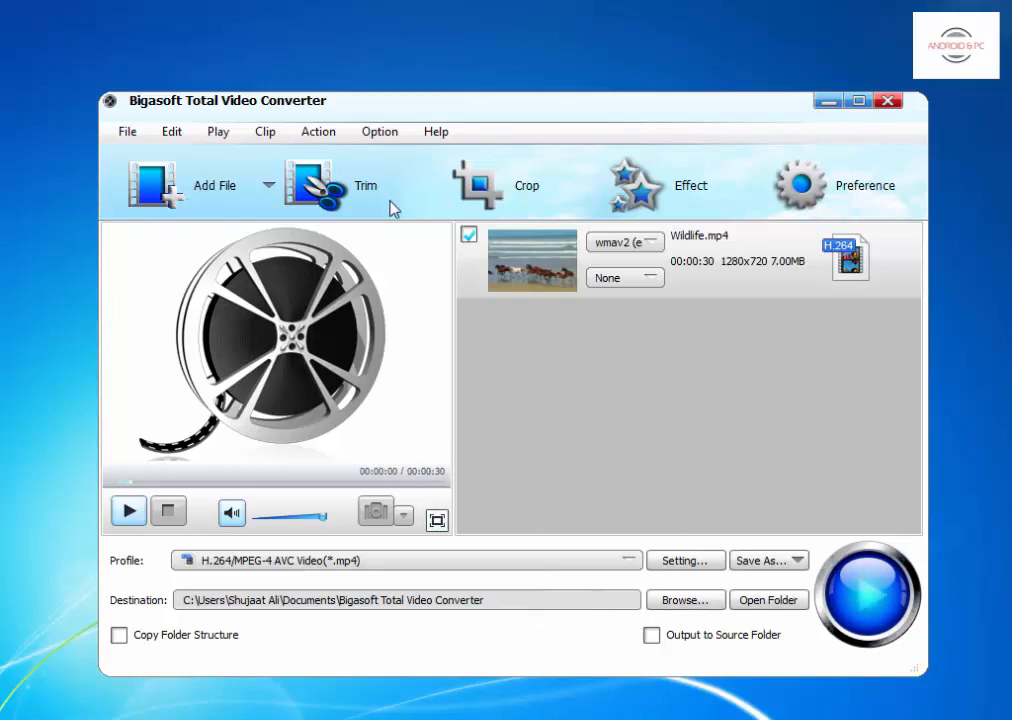
Step: Check the preferences, and preview Wildlife.mp4, skipping ahead and pausing at about 19 seconds
{"action": "left_click", "coordinate": [815, 186]}
{"action": "left_click", "coordinate": [707, 578]}
{"action": "left_click", "coordinate": [129, 511]}
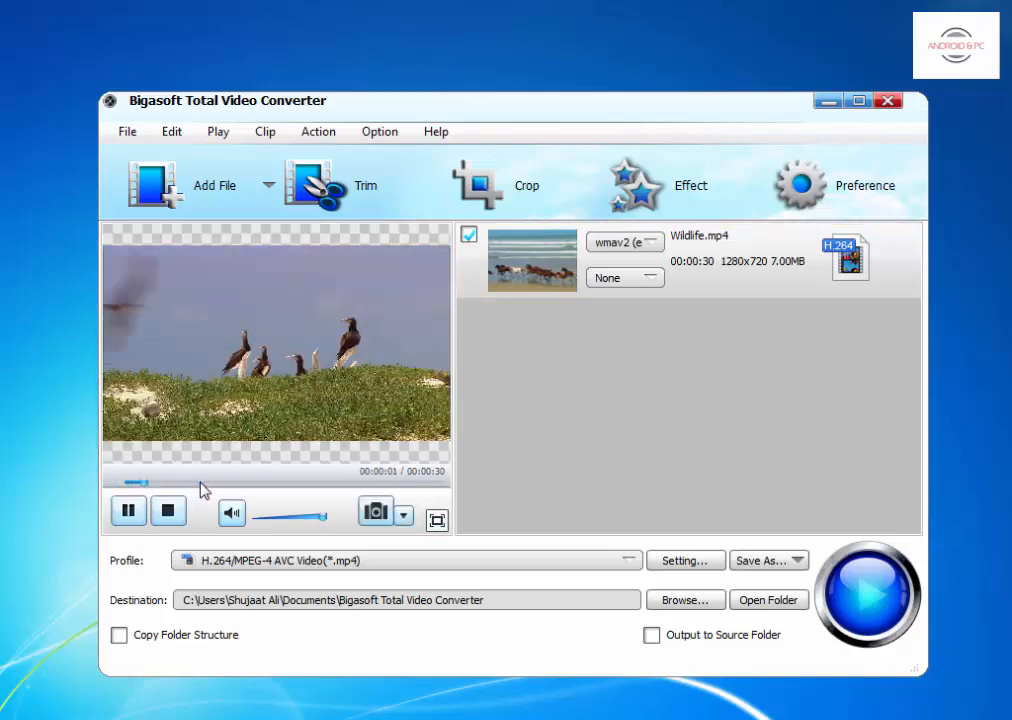
{"action": "left_click_drag", "start_coordinate": [249, 486], "coordinate": [372, 486]}
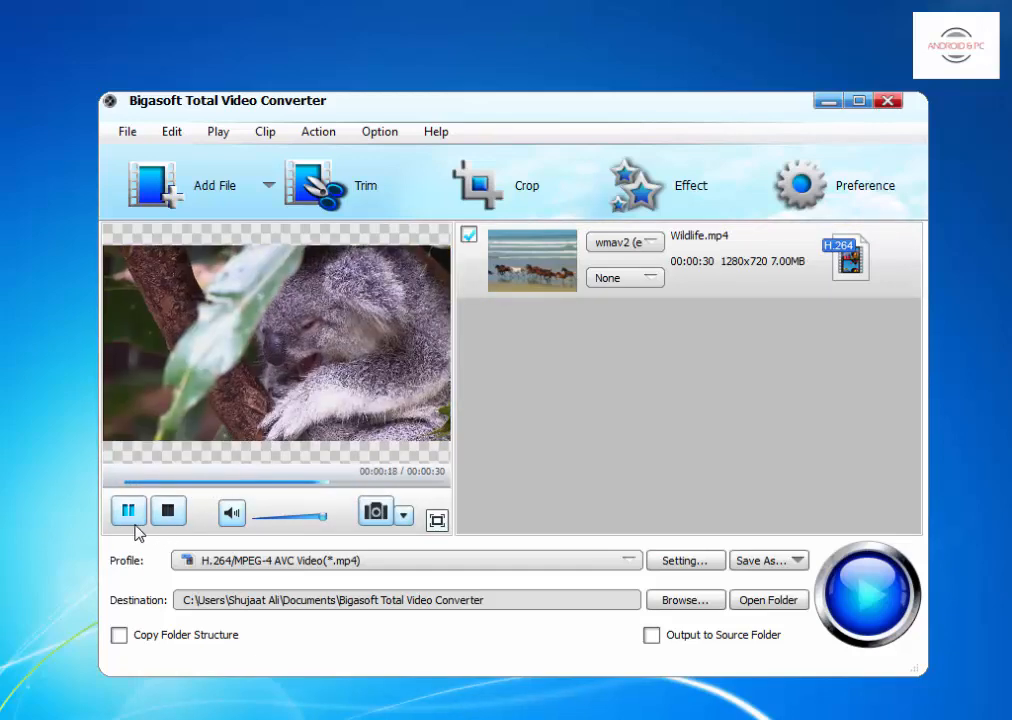
{"action": "left_click", "coordinate": [133, 523]}
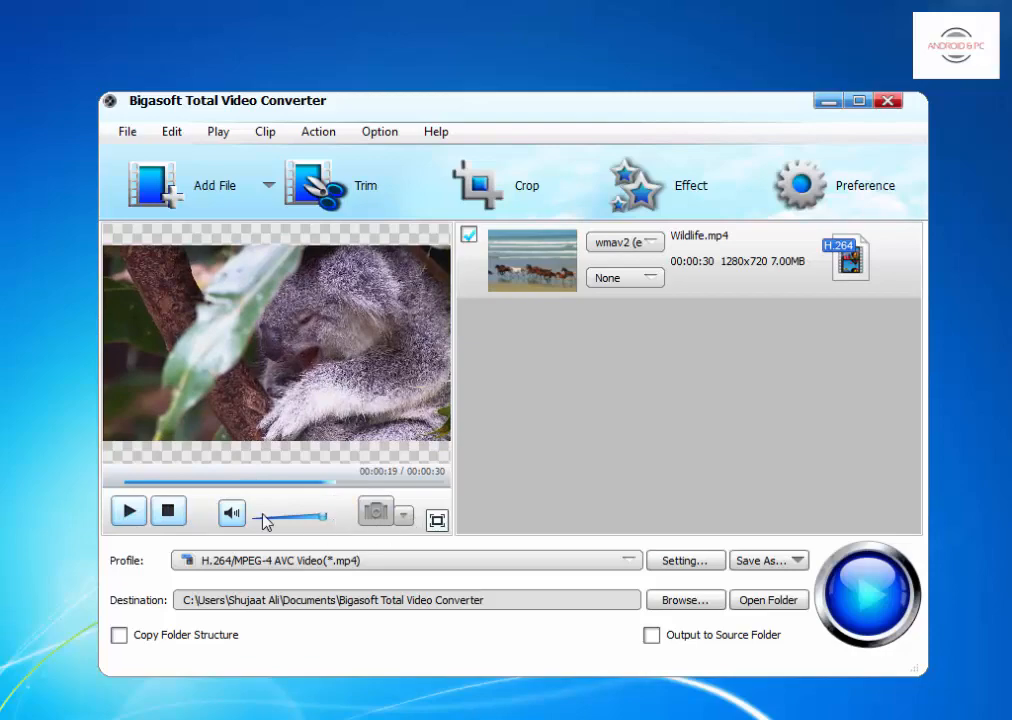
Step: Open the trim editor for Wildlife.mp4, pause playback at about one second and set the start time to 0:00:01
{"action": "left_click", "coordinate": [332, 194]}
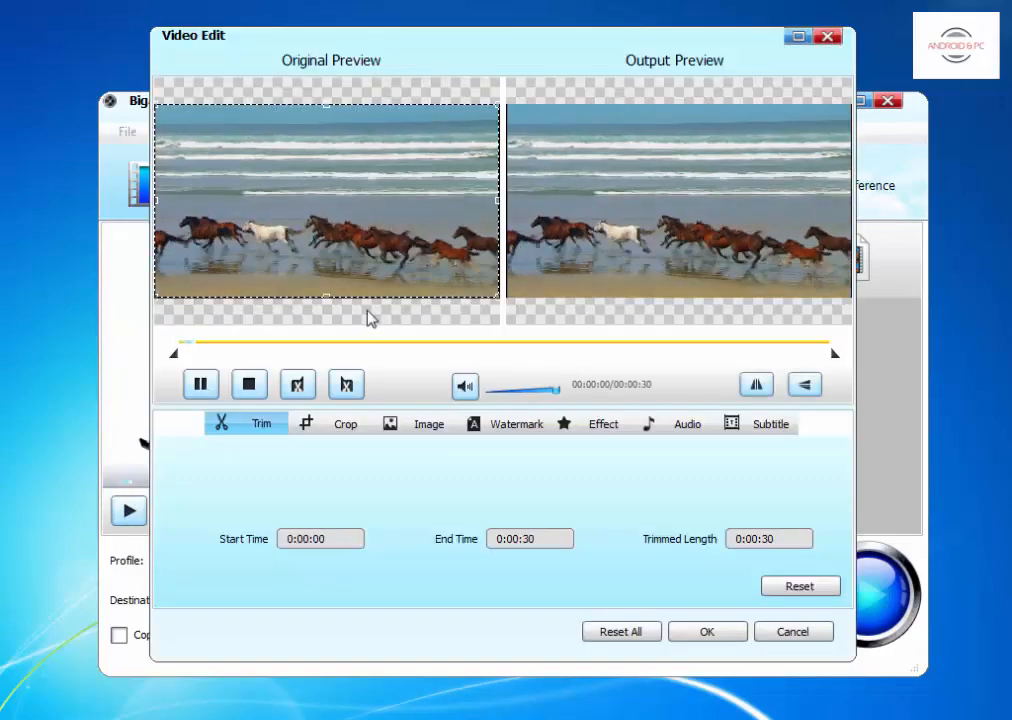
{"action": "left_click", "coordinate": [200, 385]}
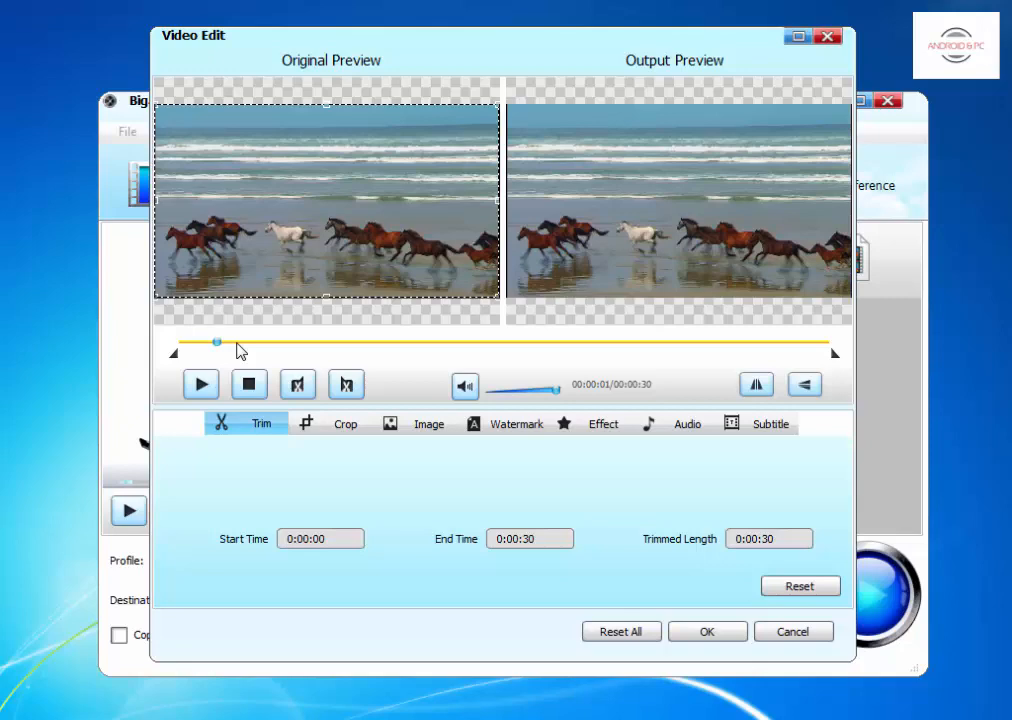
{"action": "left_click", "coordinate": [297, 392]}
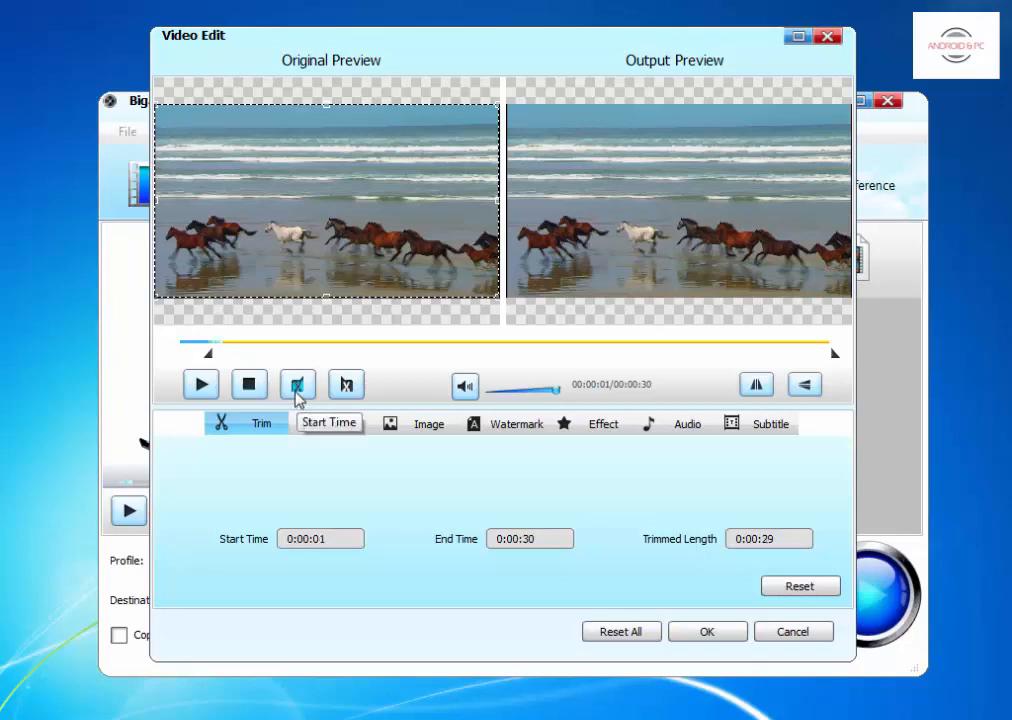
Step: Try to move the trim start marker forward to 0:00:04
{"action": "left_click_drag", "start_coordinate": [208, 352], "coordinate": [274, 364]}
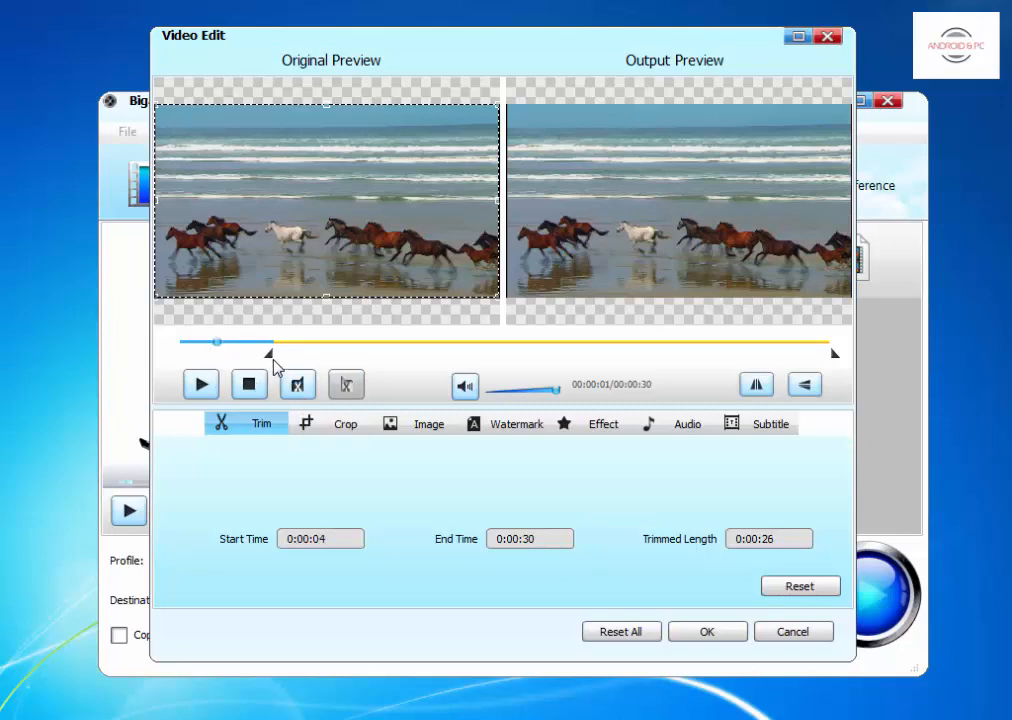
{"action": "left_click", "coordinate": [298, 388]}
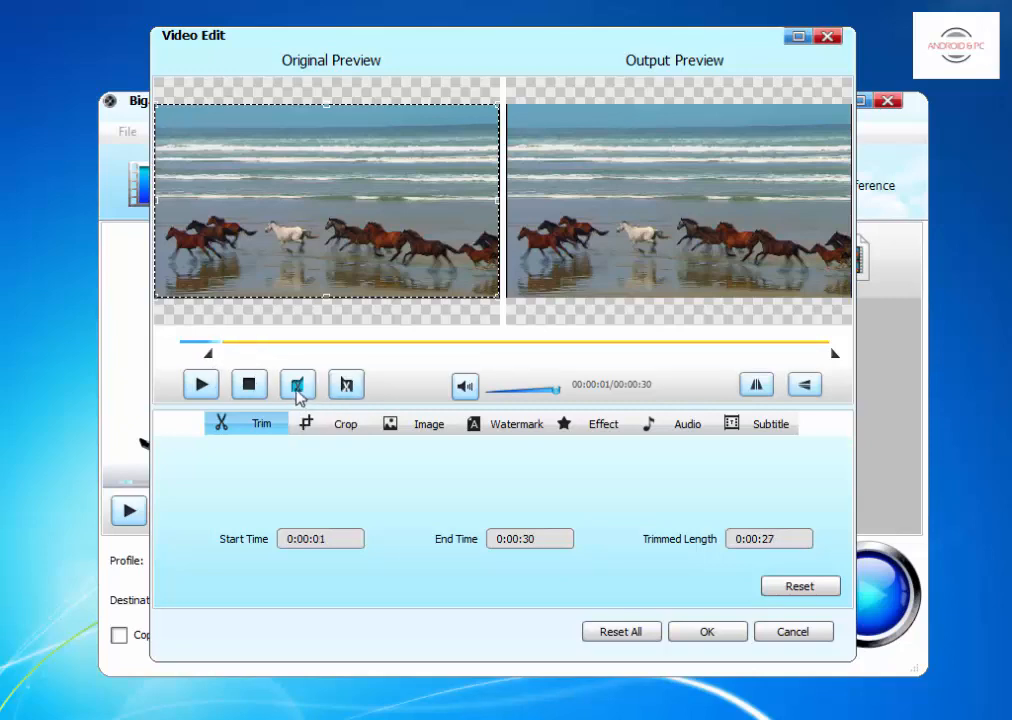
{"action": "left_click_drag", "start_coordinate": [220, 362], "coordinate": [273, 360]}
{"action": "left_click", "coordinate": [300, 387]}
Step: Play the clip to about three seconds, pause it, and set the trim start time to 0:00:03
{"action": "left_click", "coordinate": [201, 384]}
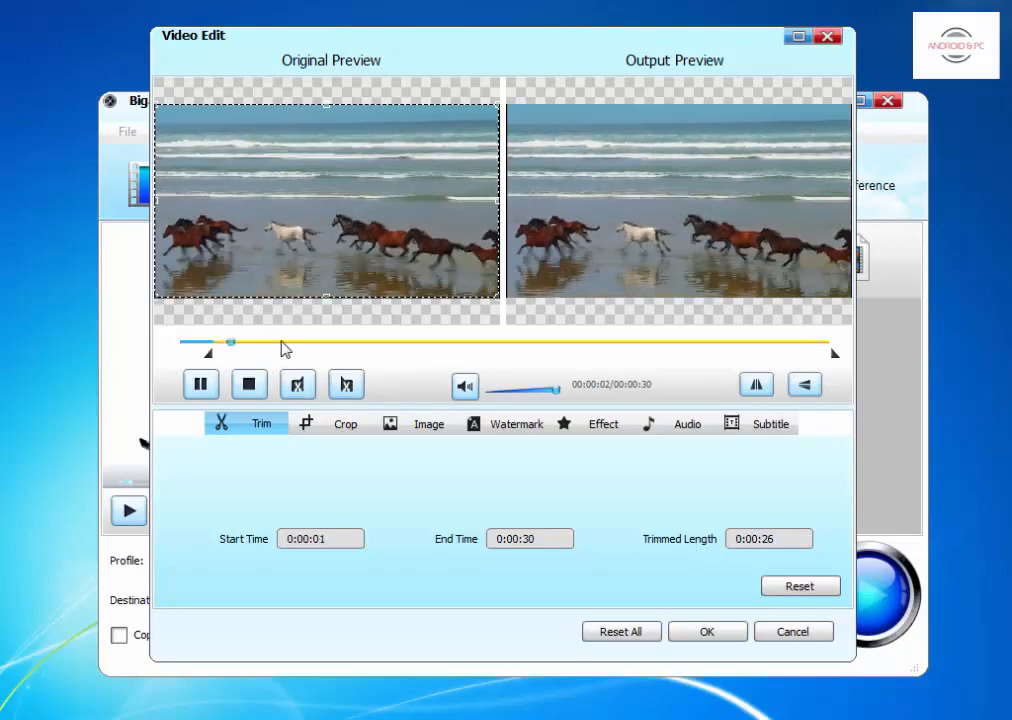
{"action": "left_click", "coordinate": [204, 387]}
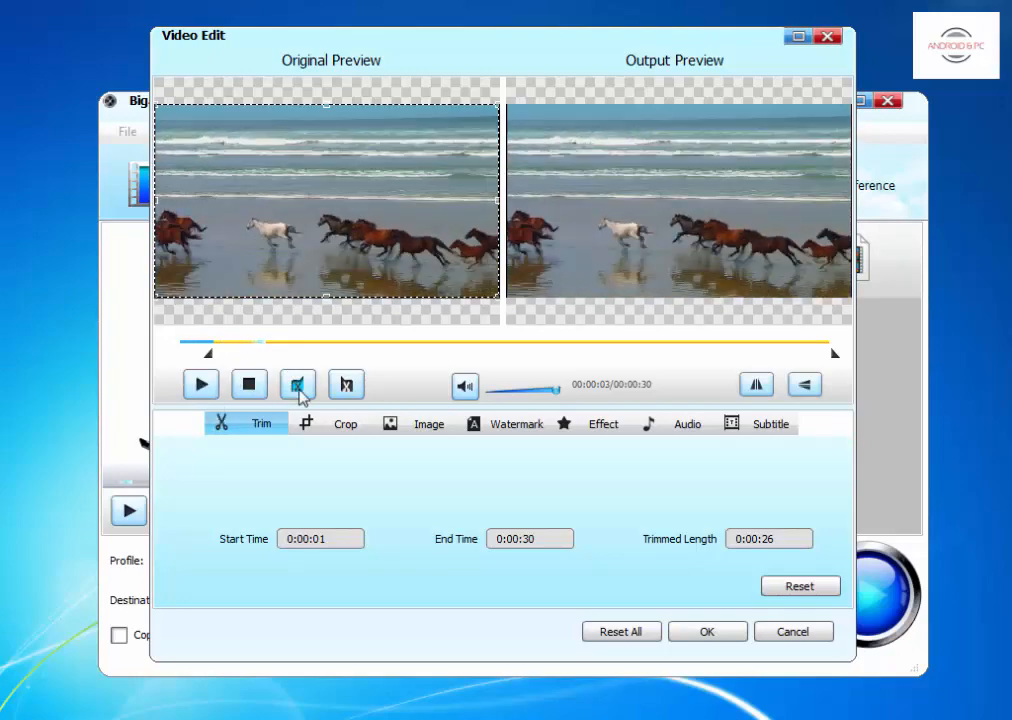
{"action": "left_click", "coordinate": [302, 391]}
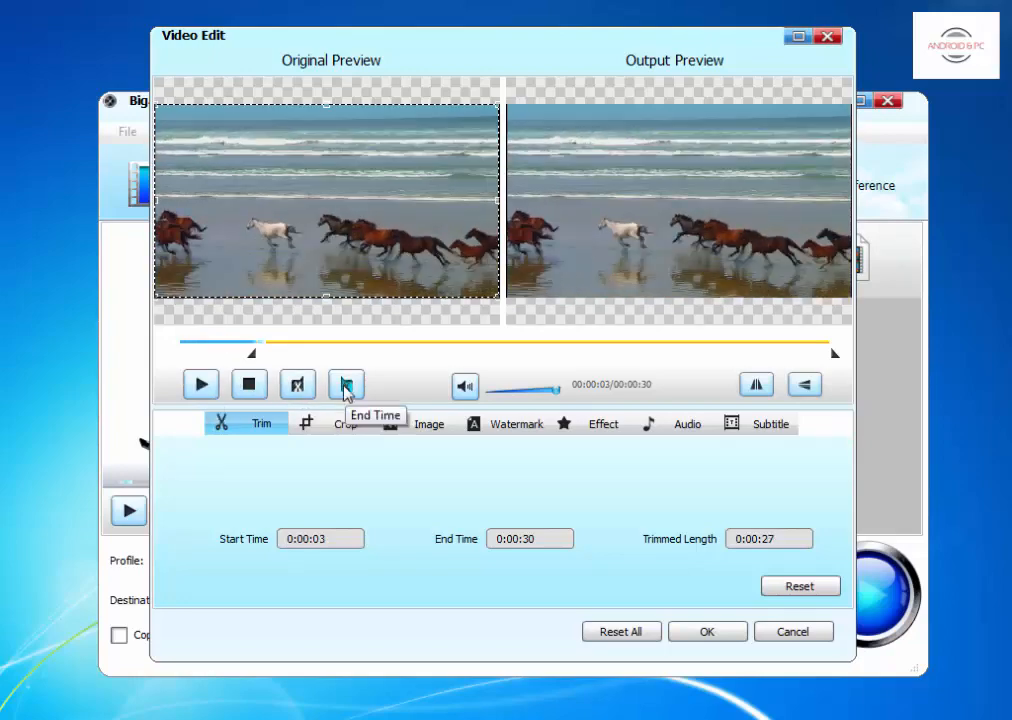
Step: Resume playback, set the trim end time to 0:00:07, and pause the clip at about eight seconds
{"action": "left_click", "coordinate": [201, 384]}
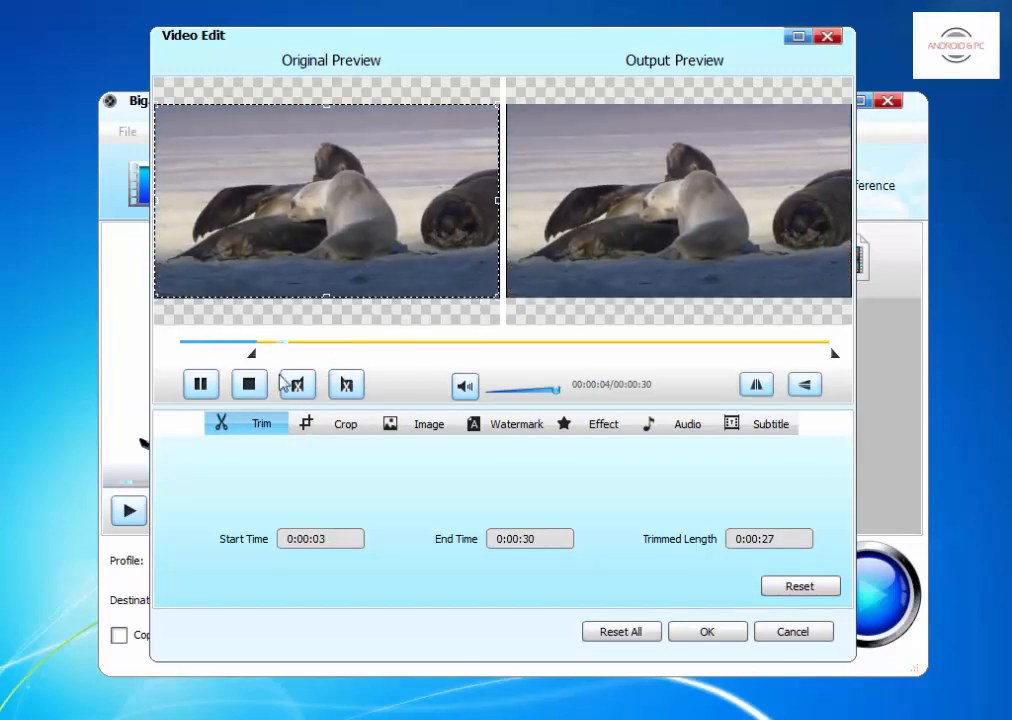
{"action": "left_click", "coordinate": [347, 386]}
{"action": "left_click", "coordinate": [200, 385]}
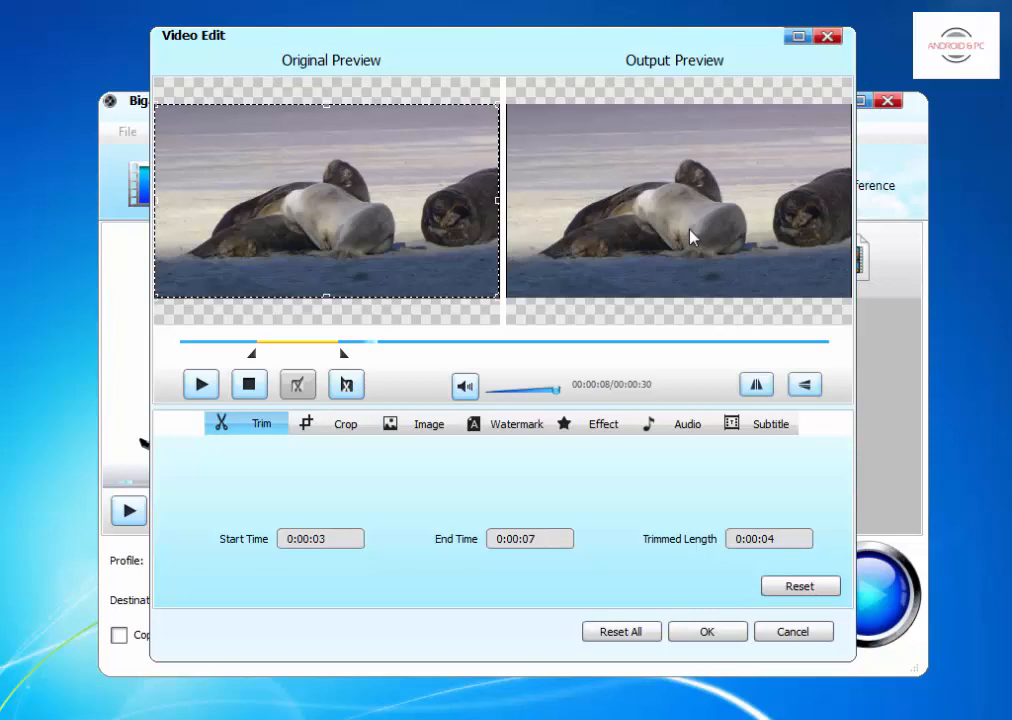
Step: Flip the video horizontally, toggling the flip several times to compare and leaving it on
{"action": "left_click", "coordinate": [757, 386]}
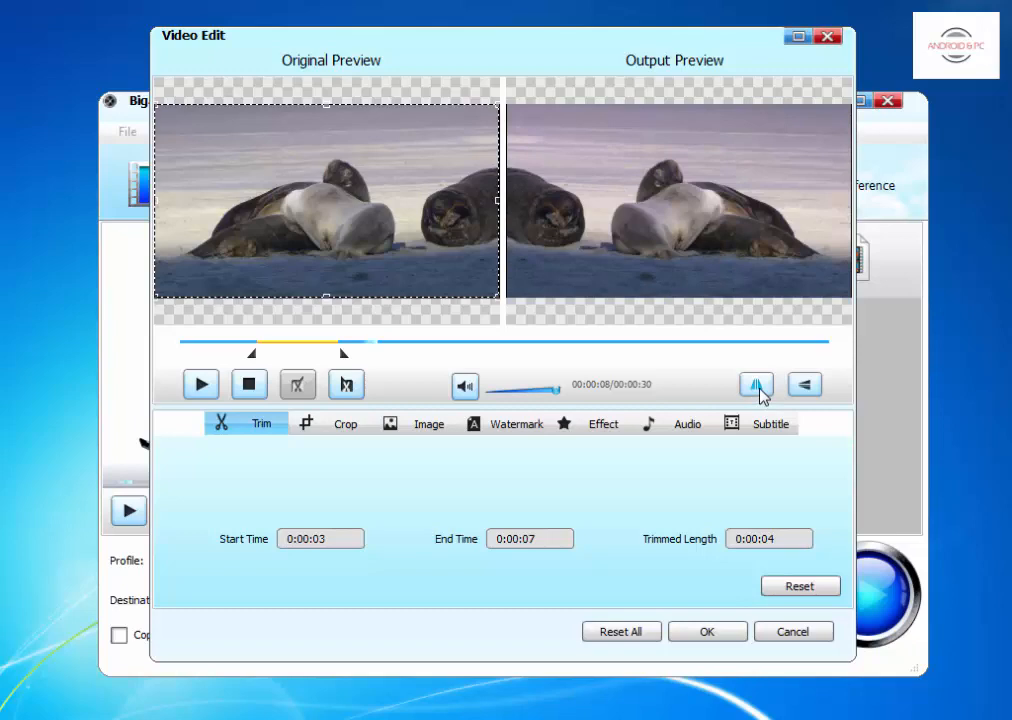
{"action": "left_click", "coordinate": [757, 388]}
{"action": "left_click", "coordinate": [757, 388]}
{"action": "left_click", "coordinate": [757, 388]}
{"action": "left_click", "coordinate": [757, 388]}
{"action": "left_click", "coordinate": [757, 388]}
{"action": "left_click", "coordinate": [757, 388]}
Step: Try the vertical flip on the video, toggling it on and off to compare with the original
{"action": "left_click", "coordinate": [805, 386]}
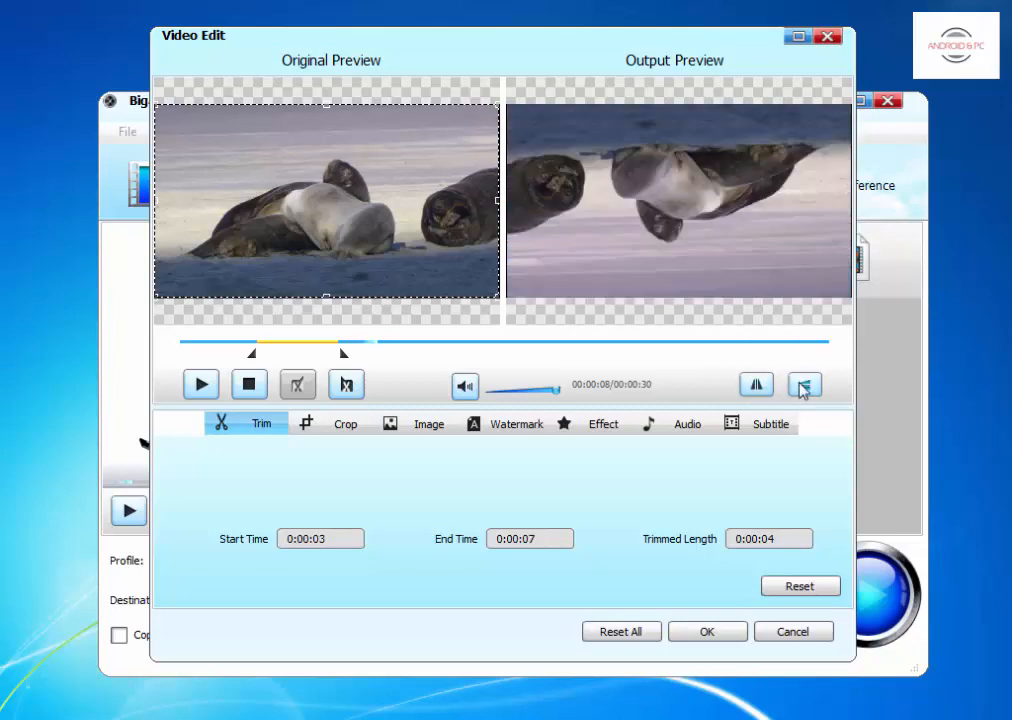
{"action": "left_click", "coordinate": [805, 386]}
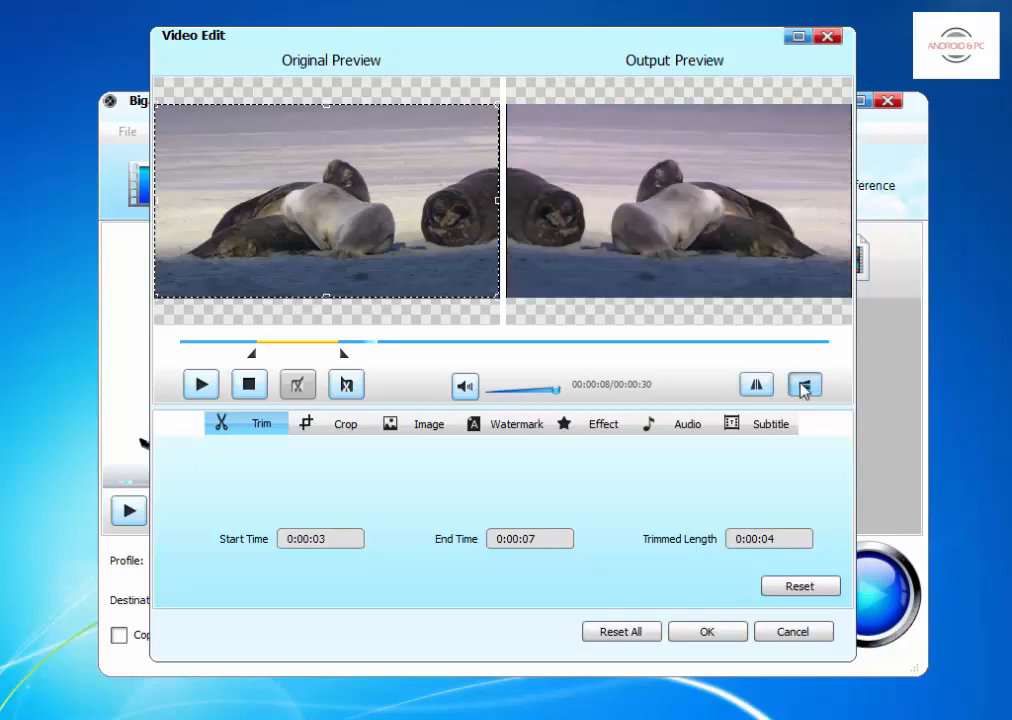
{"action": "left_click", "coordinate": [805, 386]}
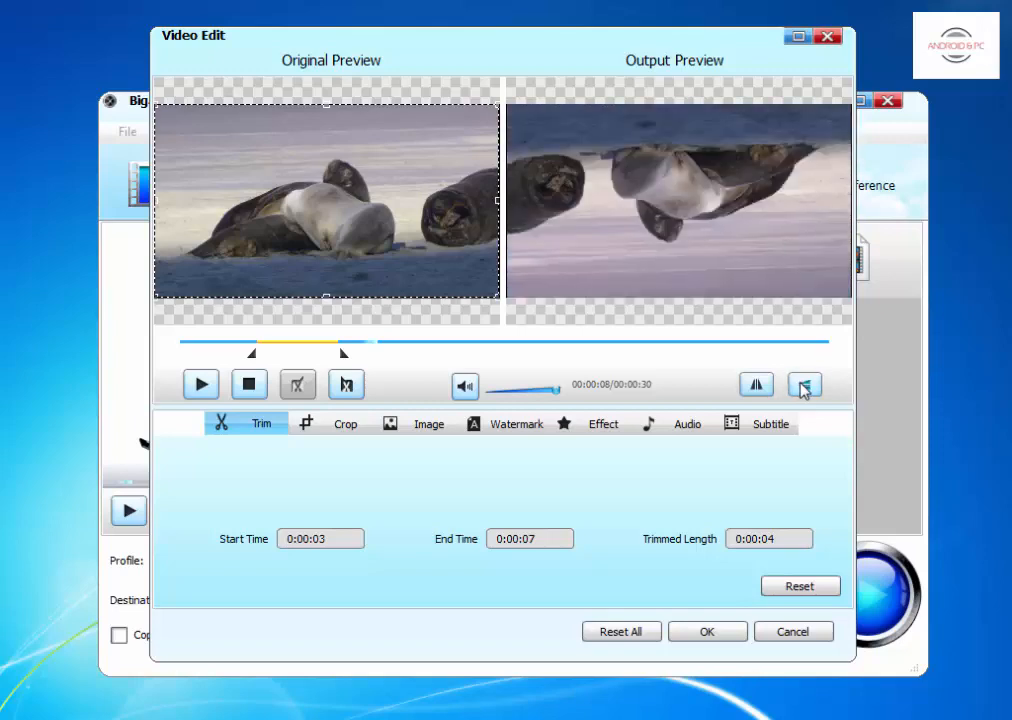
{"action": "left_click", "coordinate": [805, 386]}
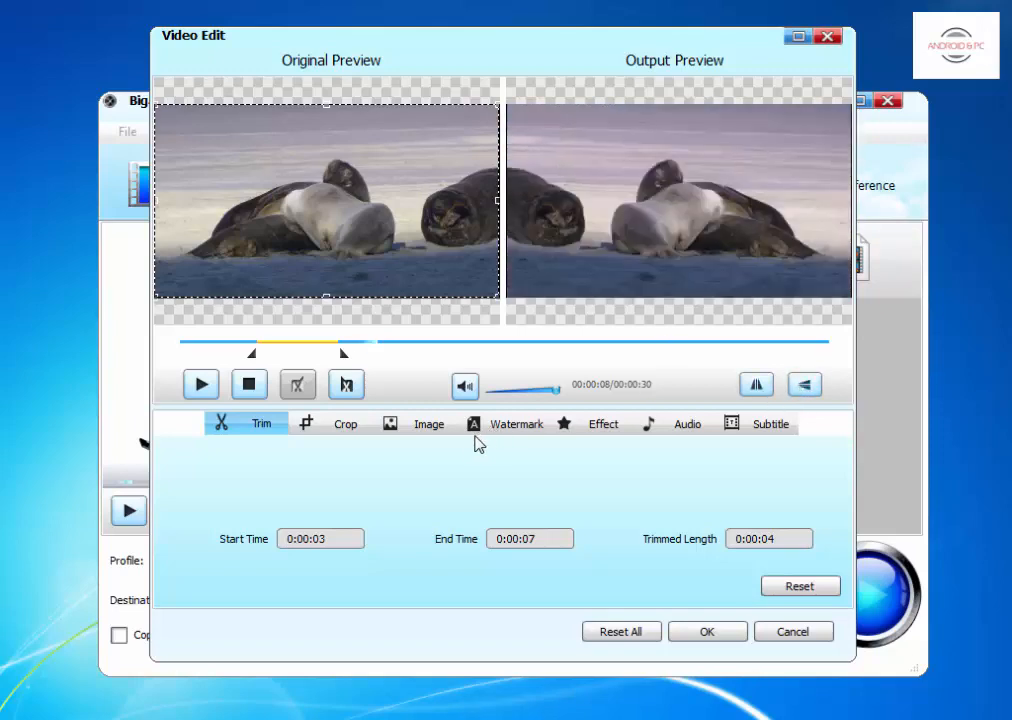
Step: Review the crop settings and the available zoom modes, leaving the zoom mode on Keep Original
{"action": "left_click", "coordinate": [322, 431]}
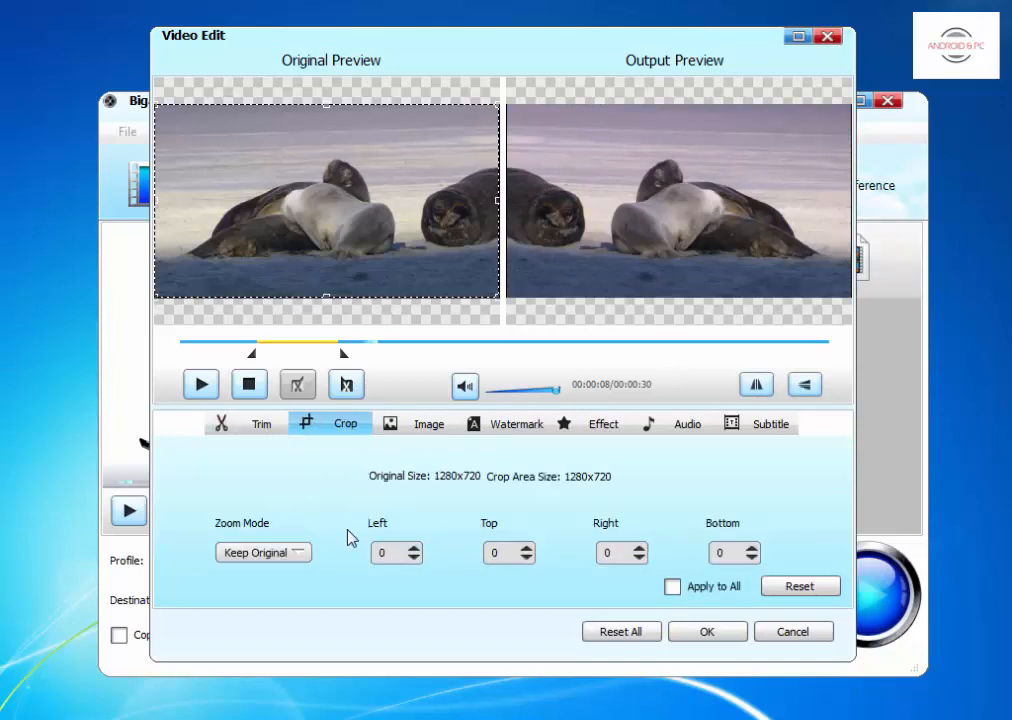
{"action": "left_click", "coordinate": [243, 423]}
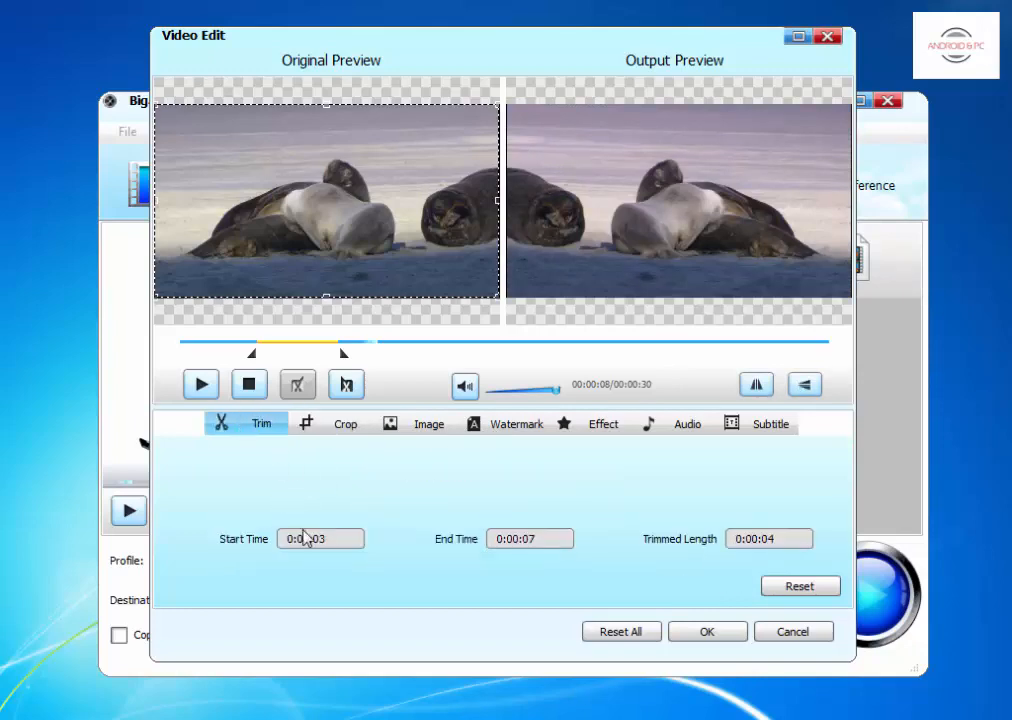
{"action": "left_click", "coordinate": [316, 428]}
{"action": "left_click", "coordinate": [262, 553]}
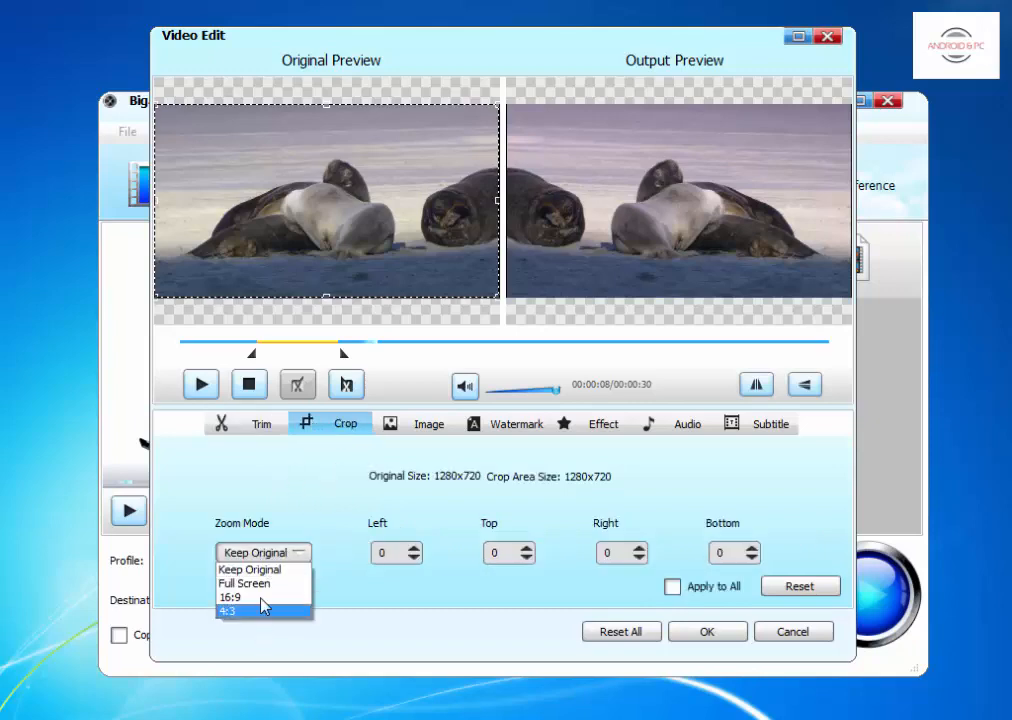
{"action": "left_click", "coordinate": [264, 569]}
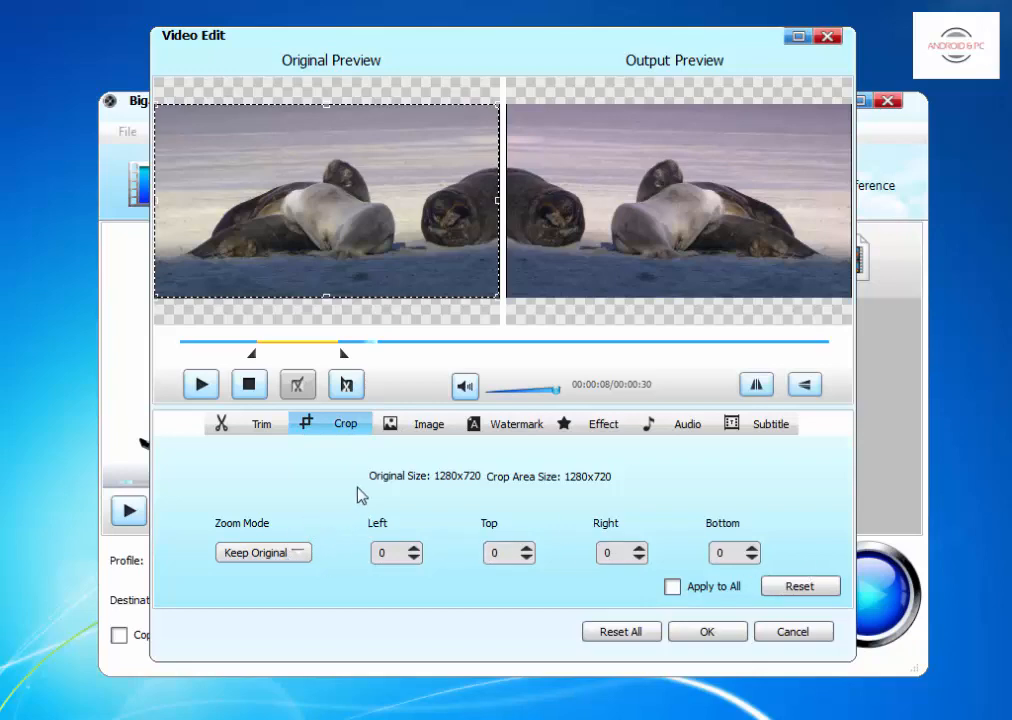
Step: Adjust the image by slightly raising the brightness, increasing the contrast and slightly lowering the saturation
{"action": "left_click", "coordinate": [407, 430]}
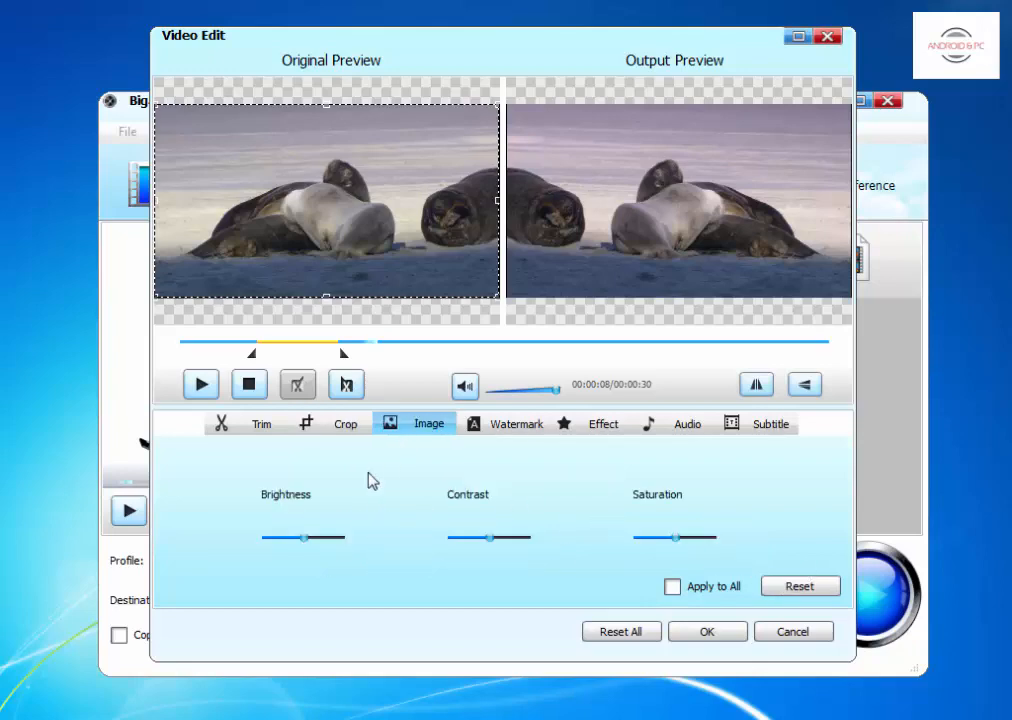
{"action": "mouse_move", "coordinate": [308, 548]}
{"action": "left_mouse_down"}
{"action": "mouse_move", "coordinate": [332, 551]}
{"action": "mouse_move", "coordinate": [307, 551]}
{"action": "left_mouse_up"}
{"action": "left_click", "coordinate": [511, 538]}
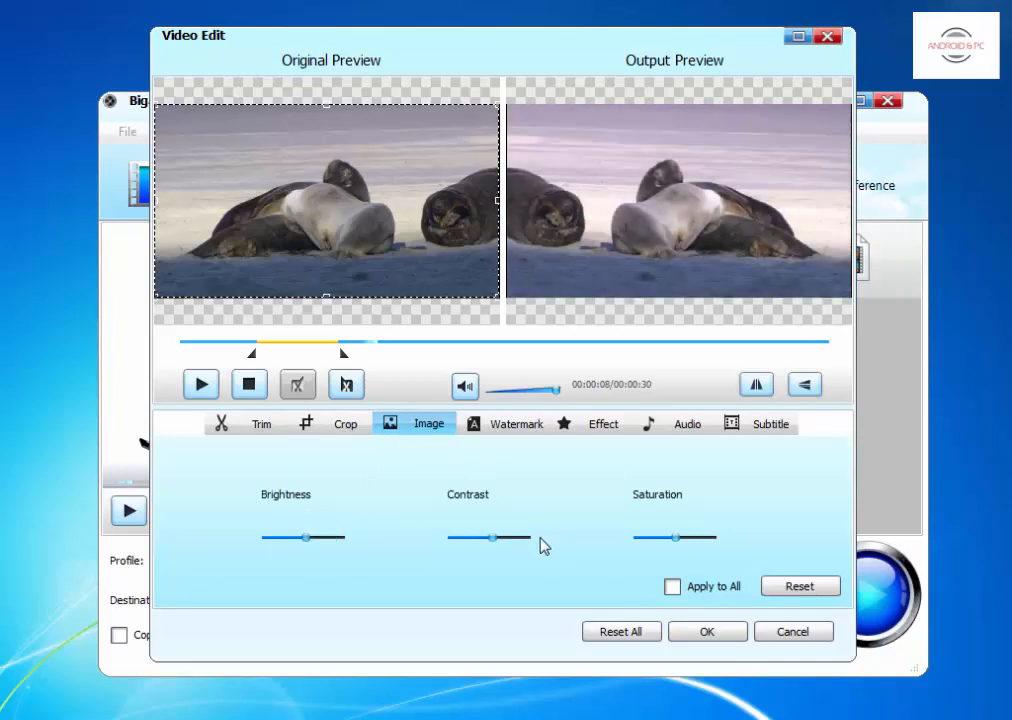
{"action": "left_click", "coordinate": [526, 538]}
{"action": "mouse_move", "coordinate": [670, 543]}
{"action": "left_mouse_down"}
{"action": "mouse_move", "coordinate": [711, 548]}
{"action": "mouse_move", "coordinate": [669, 558]}
{"action": "left_mouse_up"}
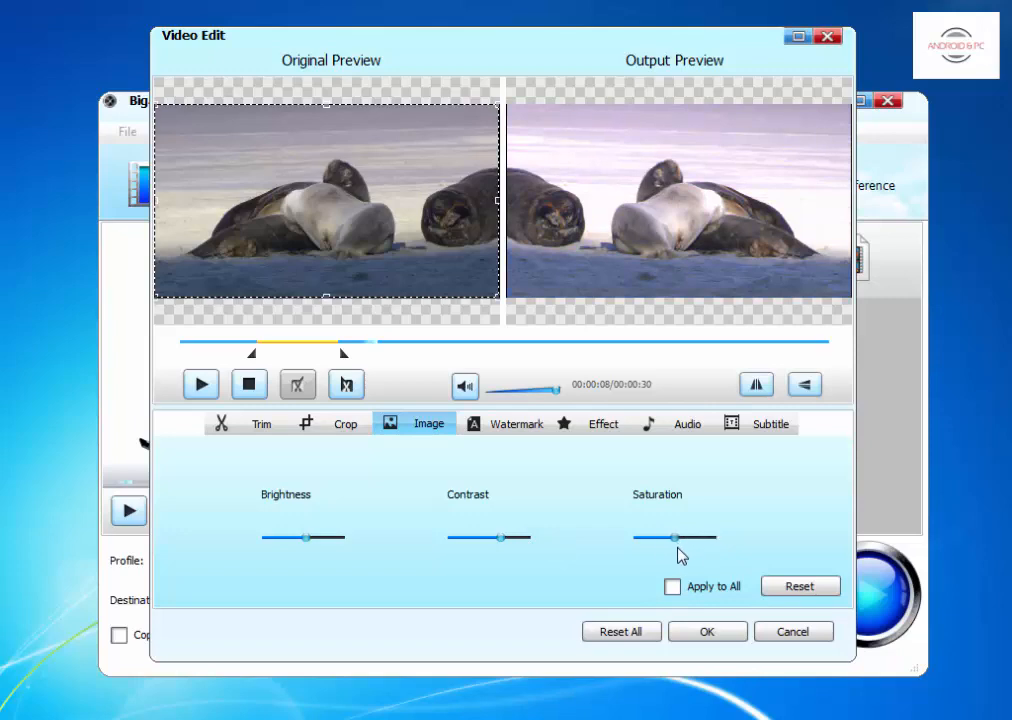
Step: Enable a text watermark reading "my video" and enlarge it near the frame's upper edge, at about horizontal 310, vertical 18
{"action": "left_click", "coordinate": [507, 428]}
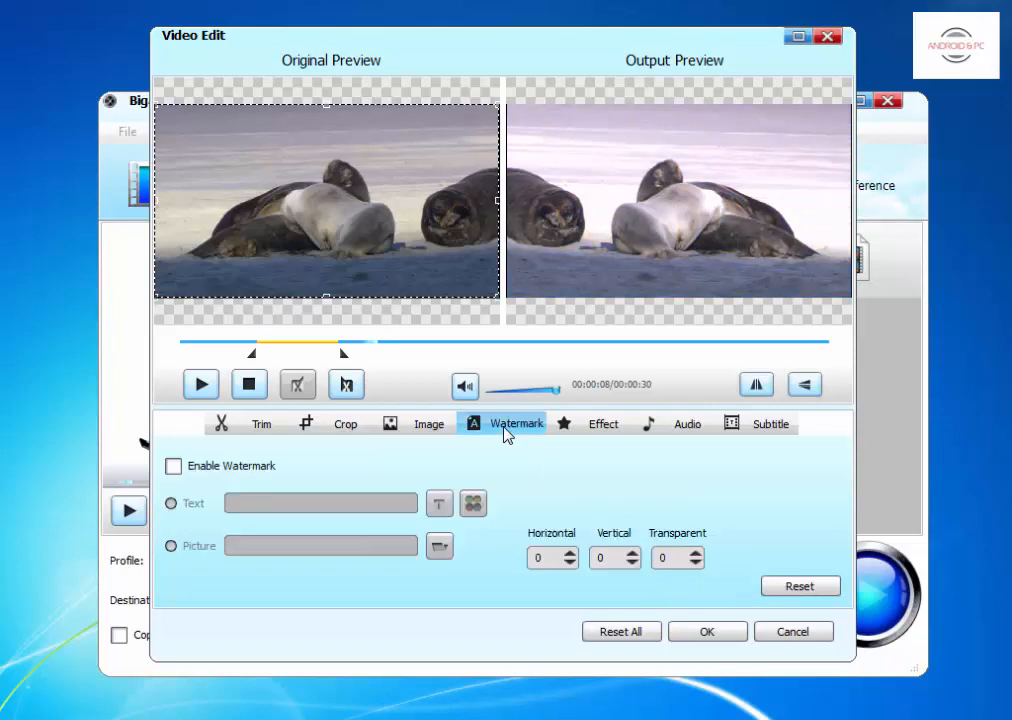
{"action": "left_click", "coordinate": [194, 472]}
{"action": "left_click", "coordinate": [366, 502]}
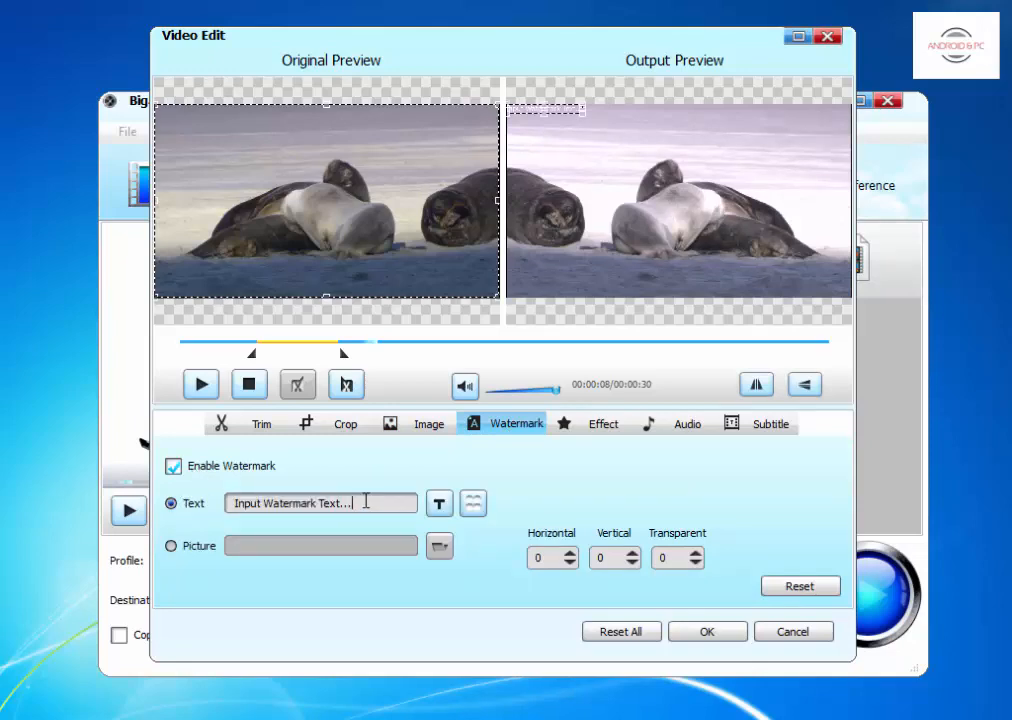
{"action": "triple_click", "coordinate": [360, 502]}
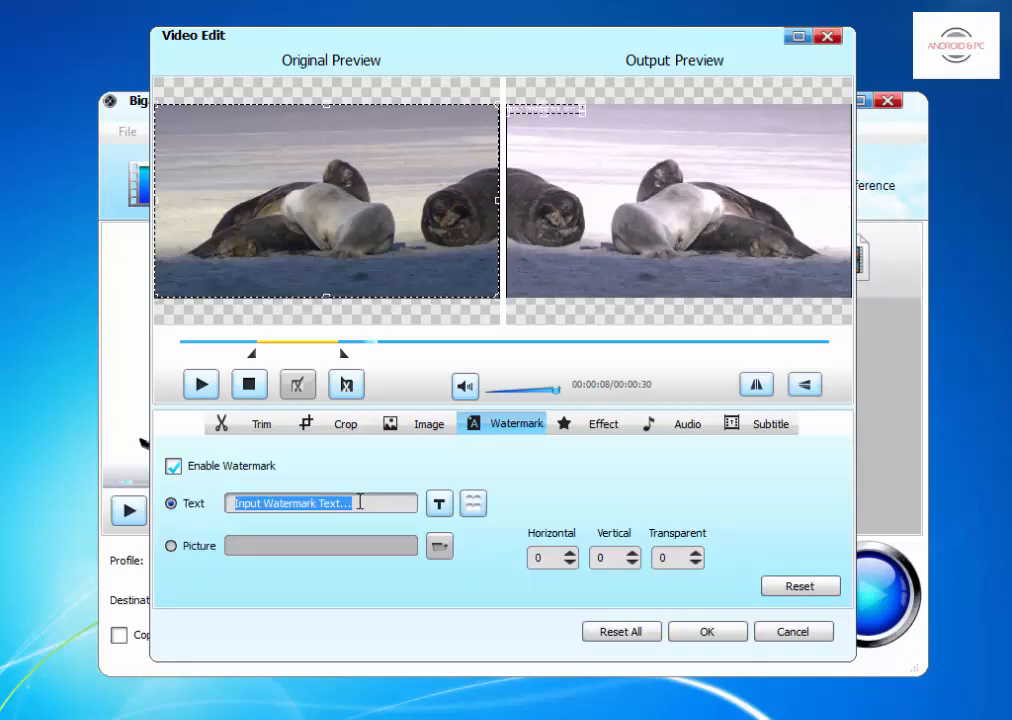
{"action": "type", "text": "my"}
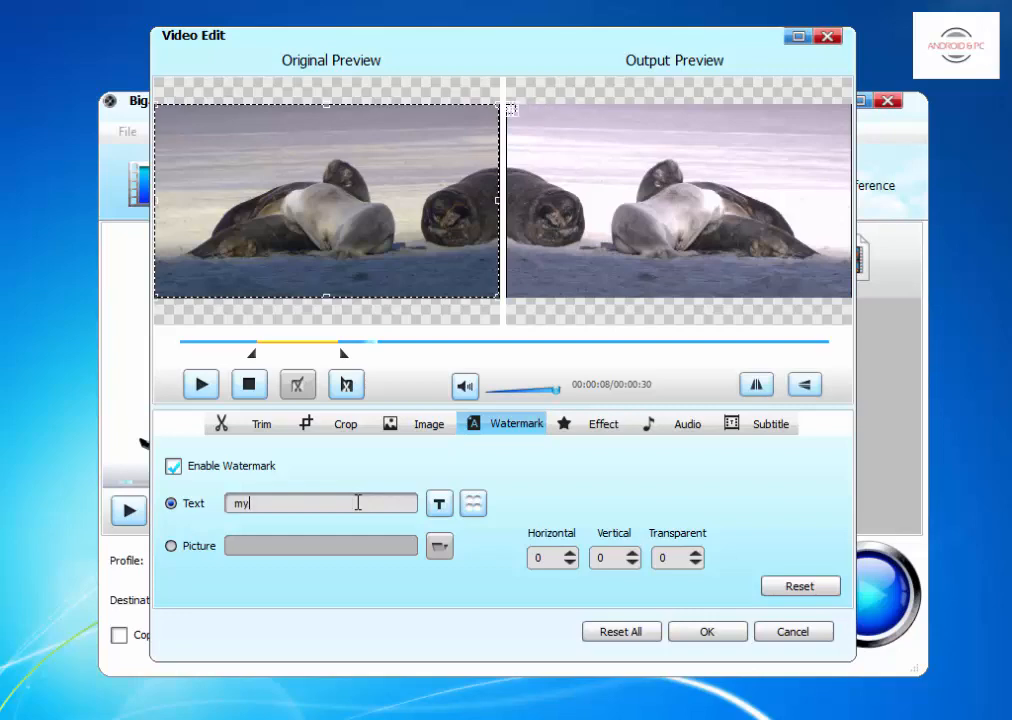
{"action": "type", "text": " vide"}
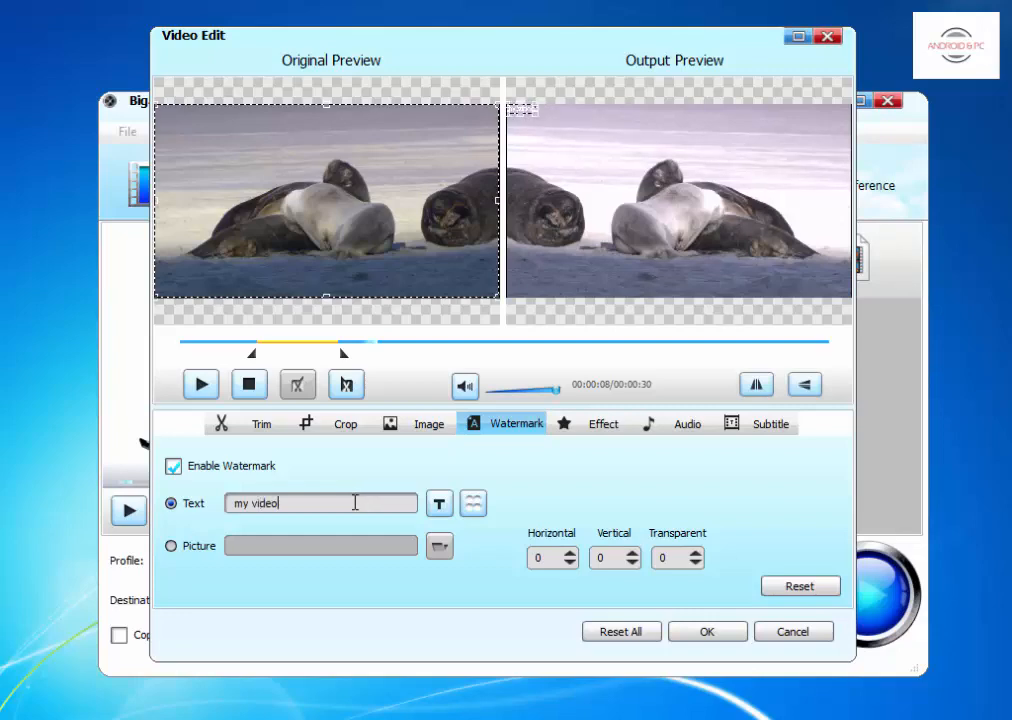
{"action": "type", "text": "o"}
{"action": "left_click_drag", "start_coordinate": [544, 131], "coordinate": [684, 151]}
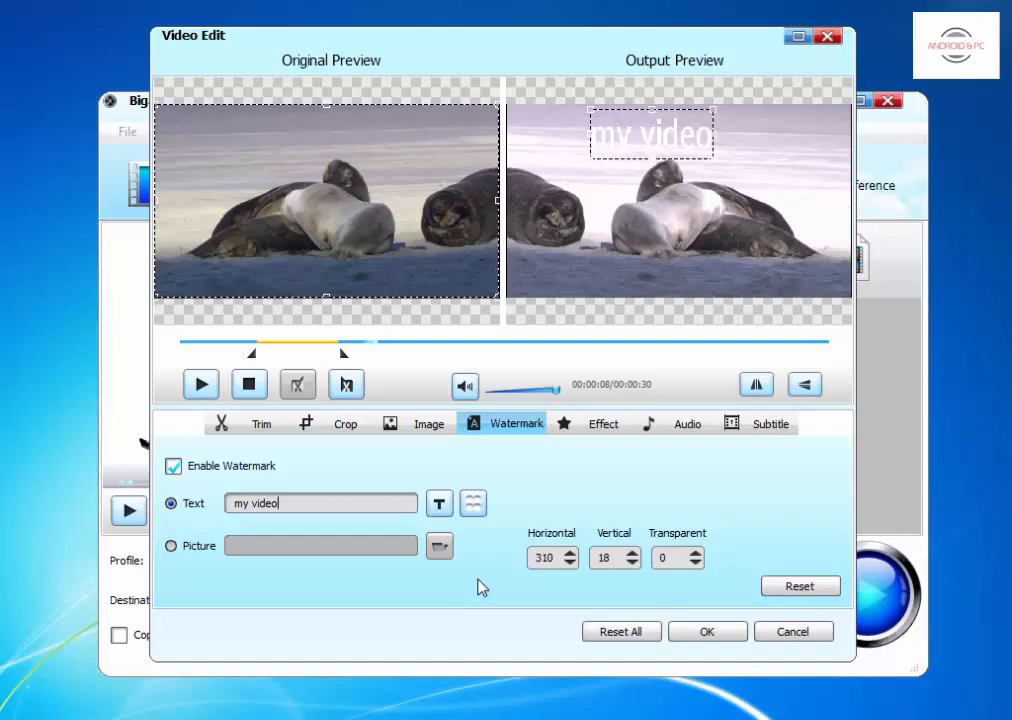
Step: Try several fonts for the watermark text, including MS Reference Sans Serif and Wingdings, and settle on Vrinda
{"action": "left_click", "coordinate": [442, 508]}
{"action": "left_click", "coordinate": [318, 226]}
{"action": "left_click", "coordinate": [312, 268]}
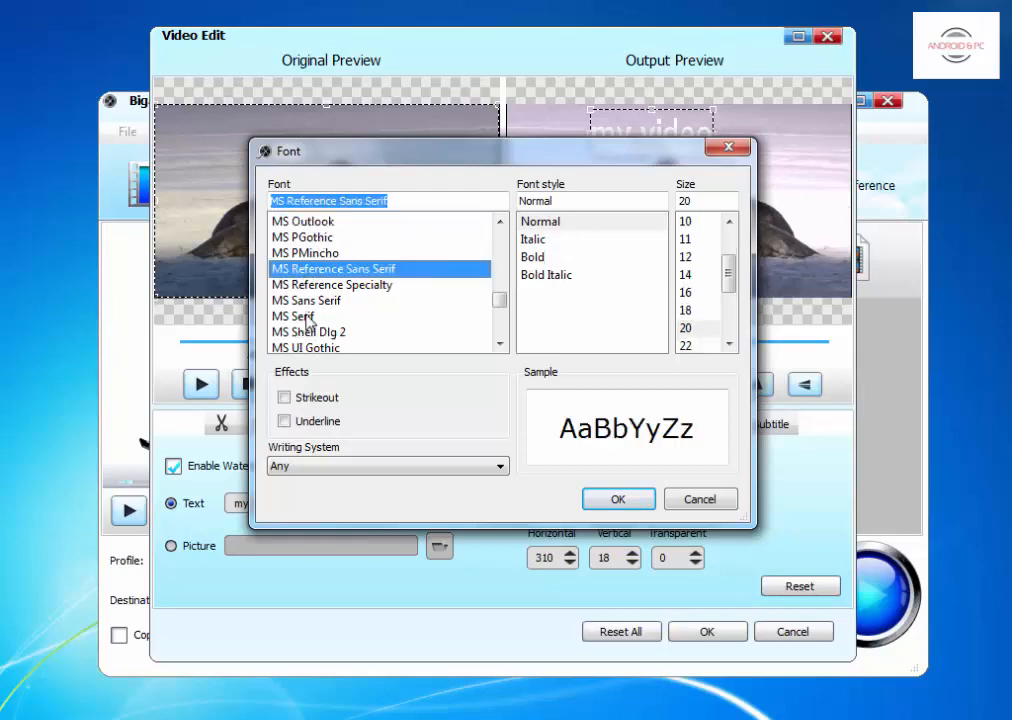
{"action": "left_click", "coordinate": [312, 316]}
{"action": "scroll", "coordinate": [313, 325], "scroll_direction": "down", "scroll_amount": 15}
{"action": "left_click", "coordinate": [303, 285]}
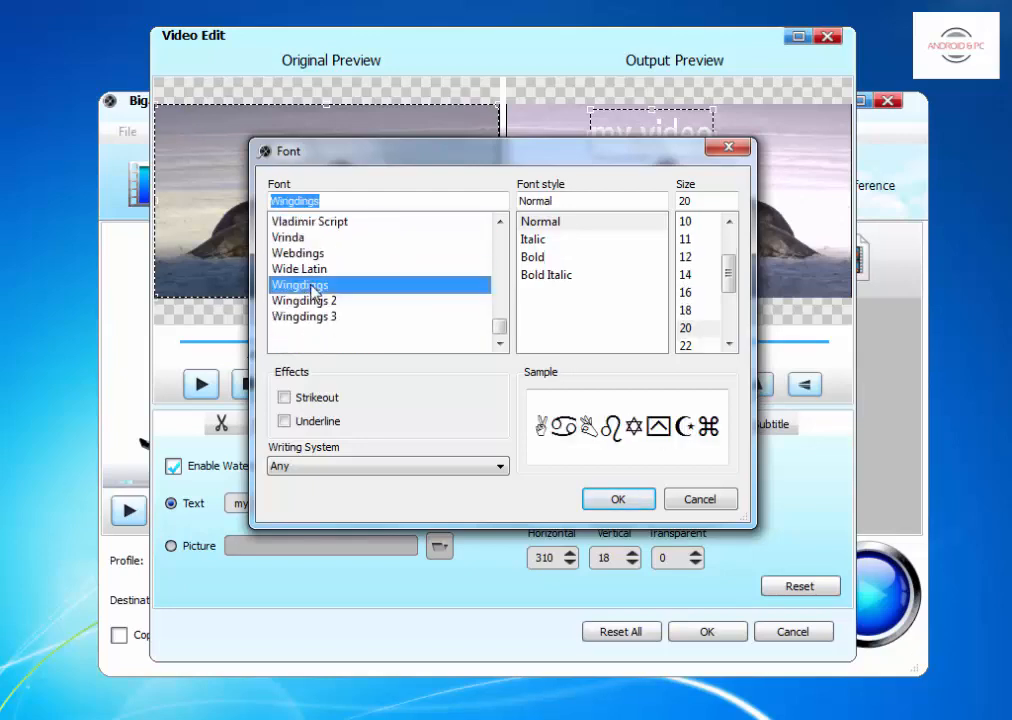
{"action": "left_click", "coordinate": [301, 256]}
{"action": "left_click", "coordinate": [292, 237]}
{"action": "scroll", "coordinate": [296, 257], "scroll_direction": "up", "scroll_amount": 10}
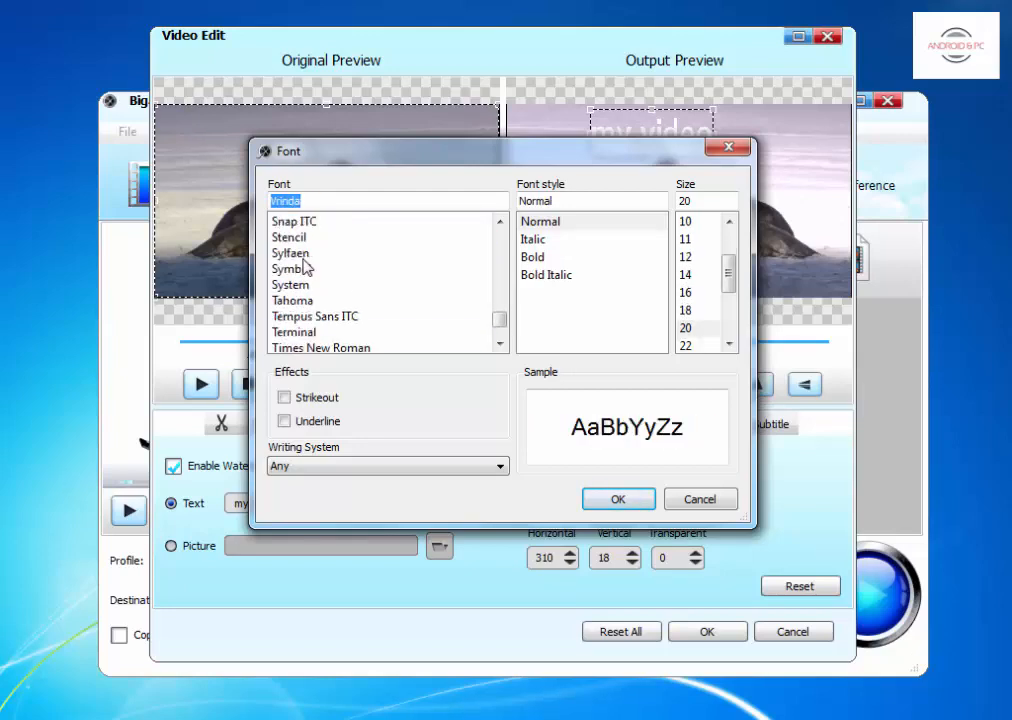
Step: Set the watermark's font style to Bold Italic and its size to 22
{"action": "left_click", "coordinate": [536, 241]}
{"action": "left_click", "coordinate": [535, 257]}
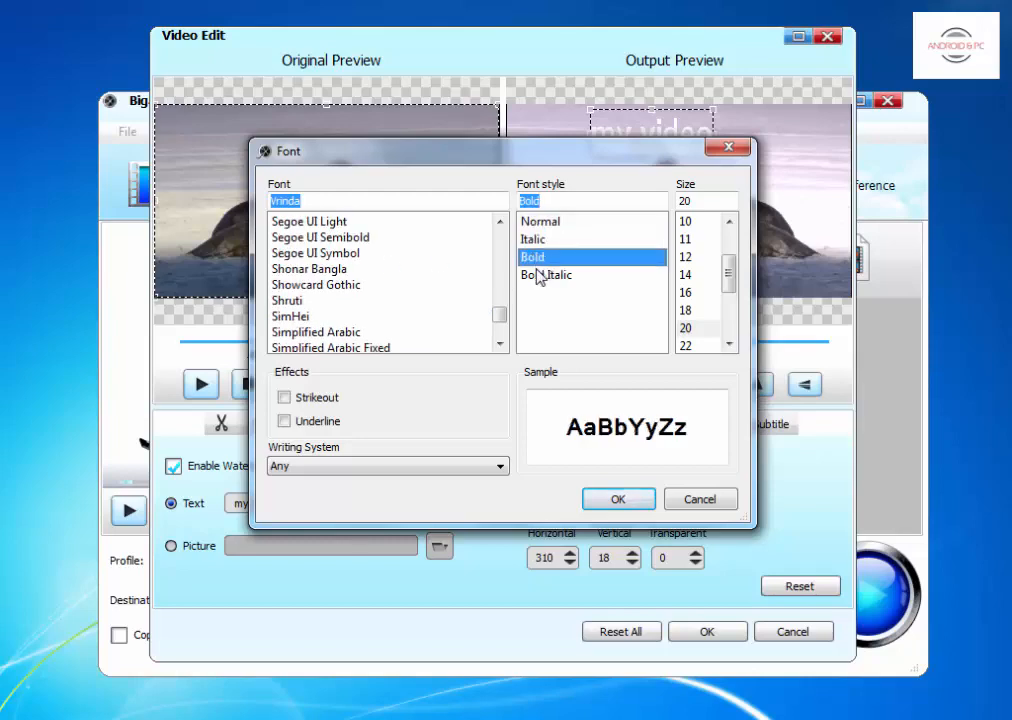
{"action": "left_click", "coordinate": [542, 274]}
{"action": "left_click", "coordinate": [690, 311]}
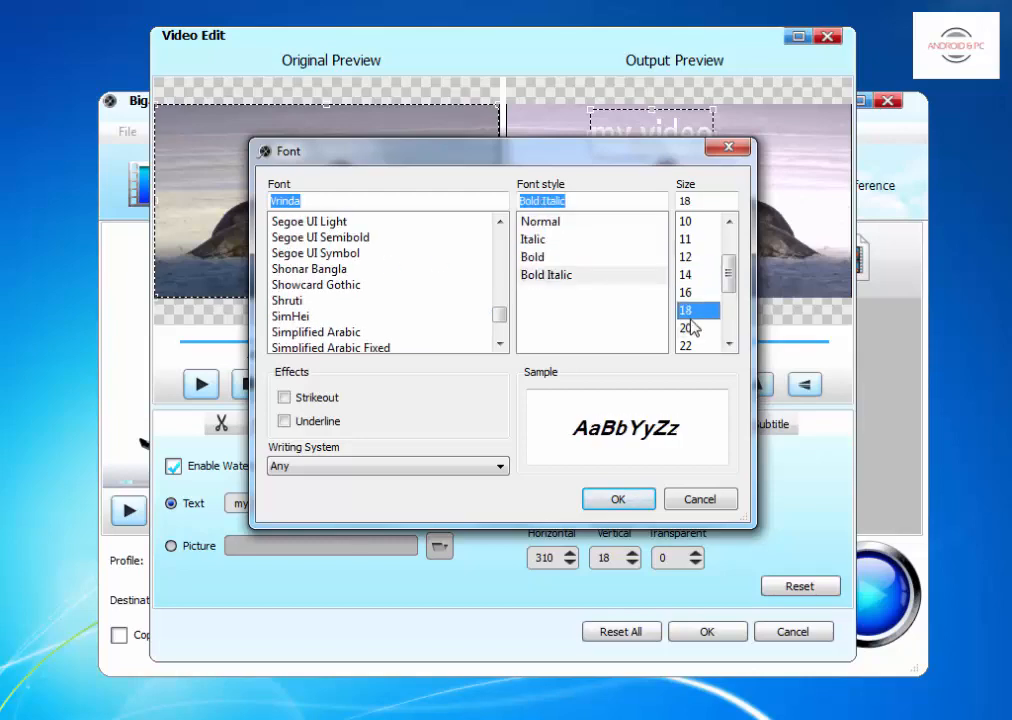
{"action": "left_click", "coordinate": [691, 328]}
{"action": "left_click", "coordinate": [692, 345]}
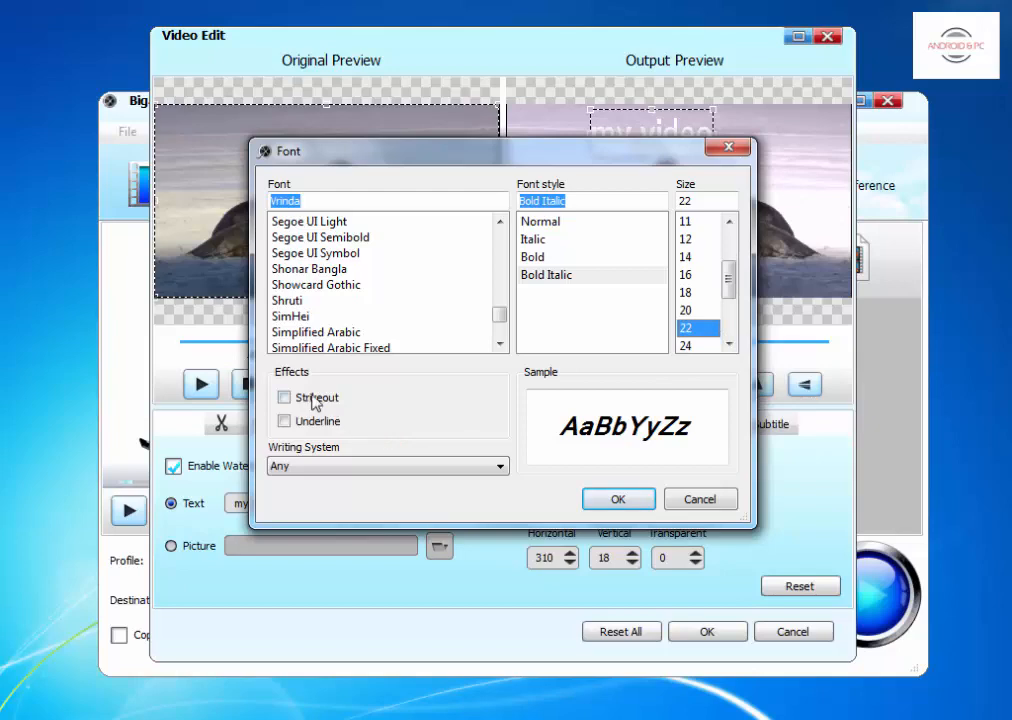
Step: Apply the font settings with the Greek writing system and enlarge the watermark text across the upper part of the frame
{"action": "left_click", "coordinate": [396, 468]}
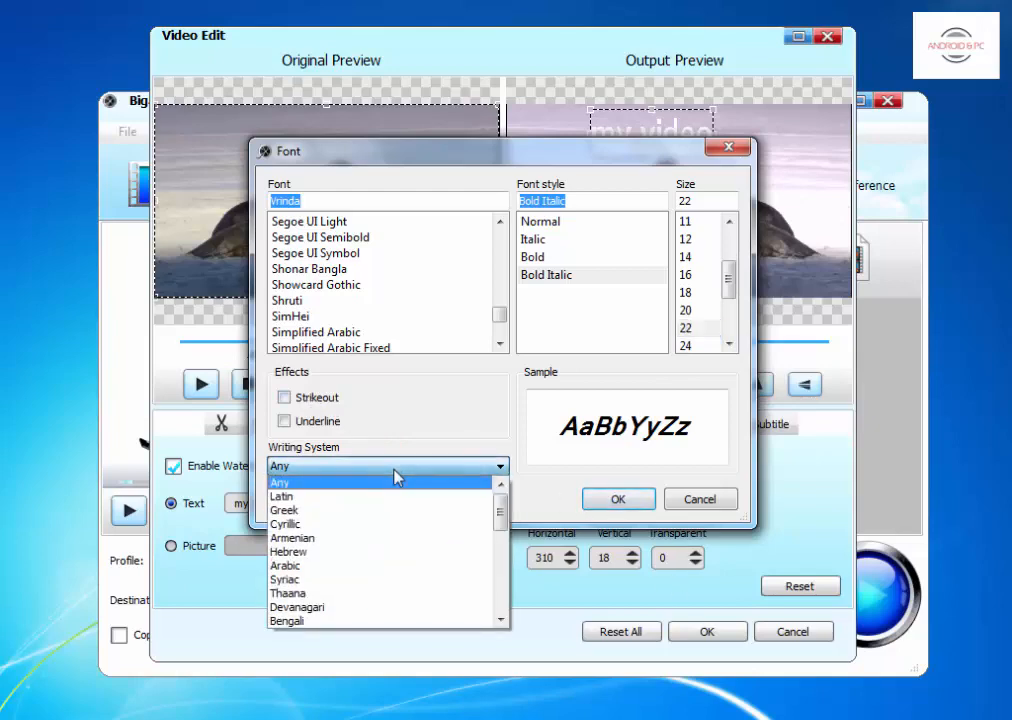
{"action": "left_click", "coordinate": [393, 511]}
{"action": "left_click", "coordinate": [612, 499]}
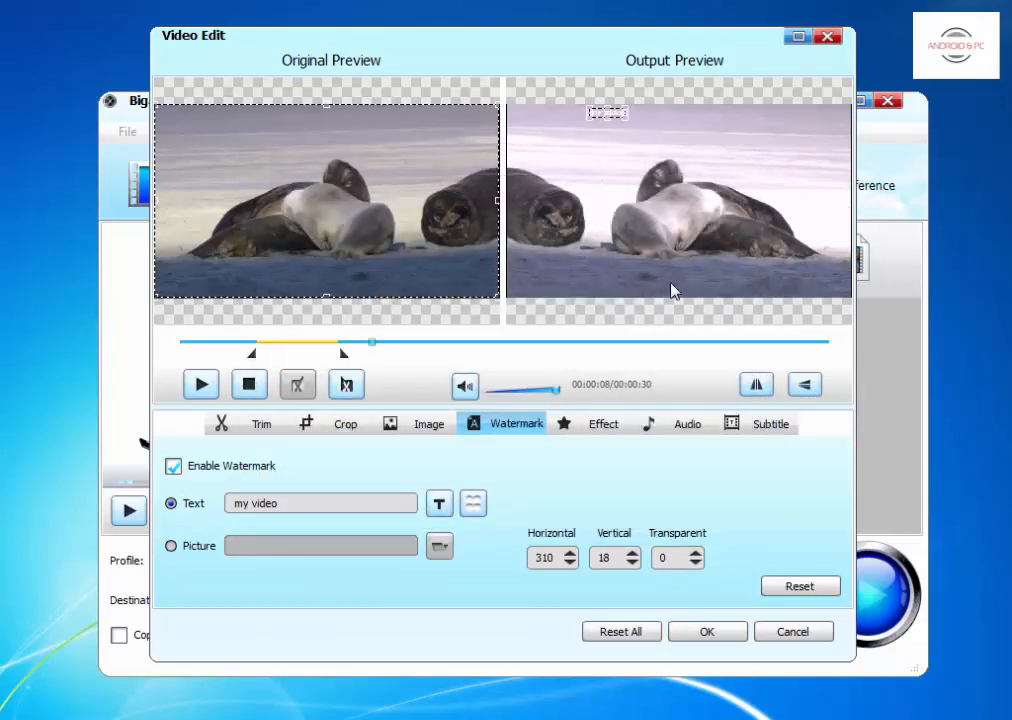
{"action": "left_click_drag", "start_coordinate": [627, 120], "coordinate": [777, 172]}
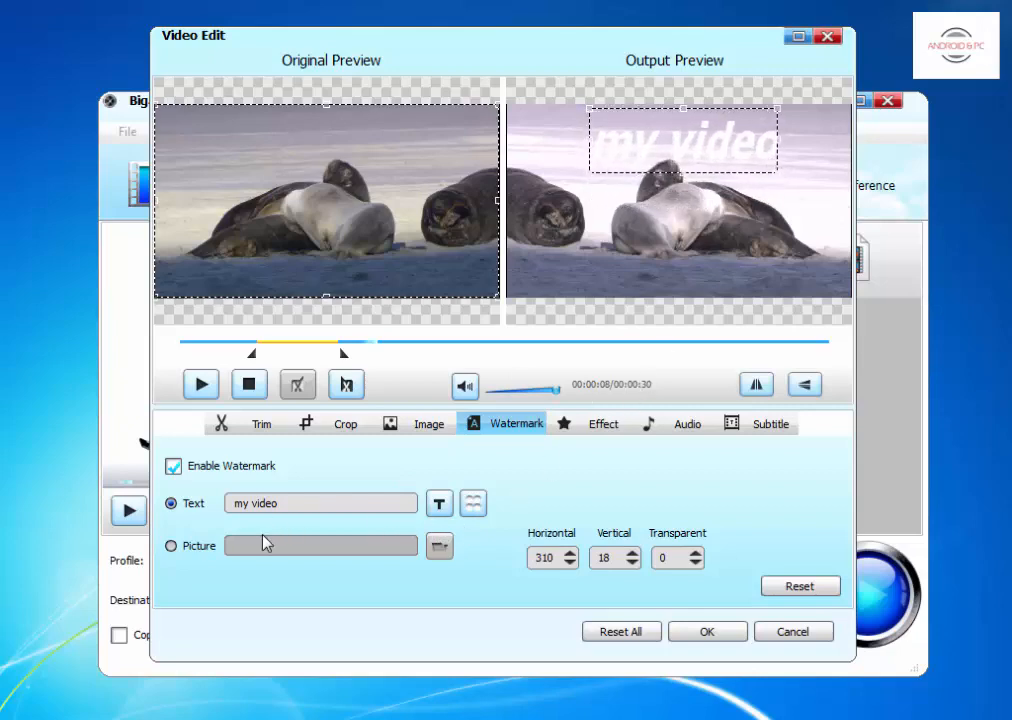
Step: Try an orange watermark text color and replace it with lime green (RGB 170, 255, 0)
{"action": "left_click", "coordinate": [473, 503]}
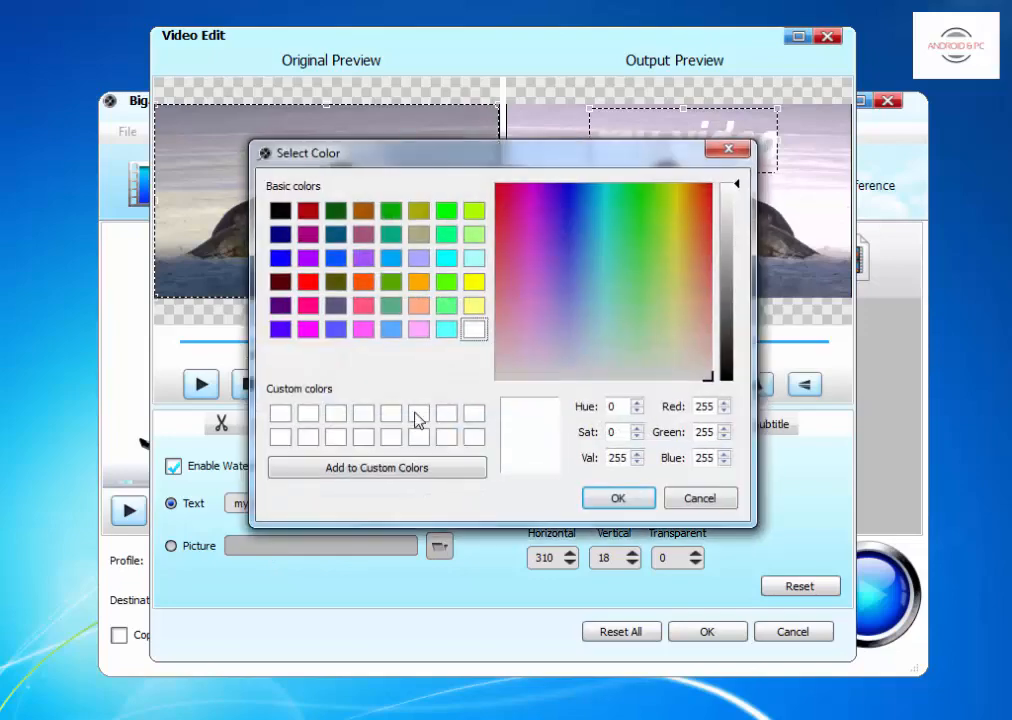
{"action": "left_click", "coordinate": [363, 283]}
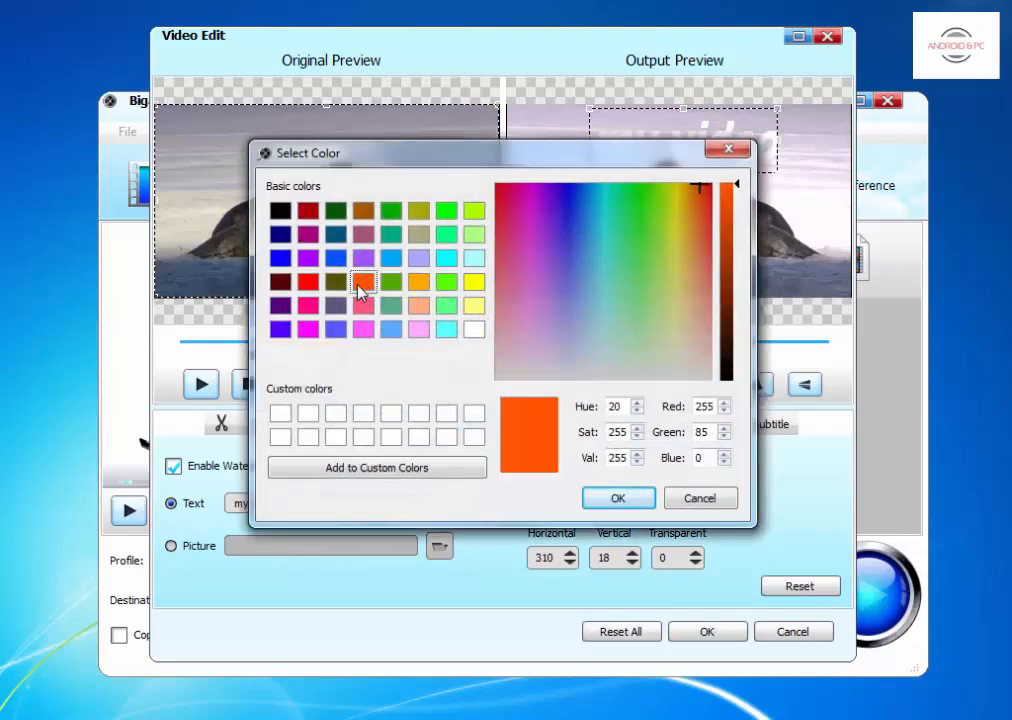
{"action": "left_click", "coordinate": [620, 498]}
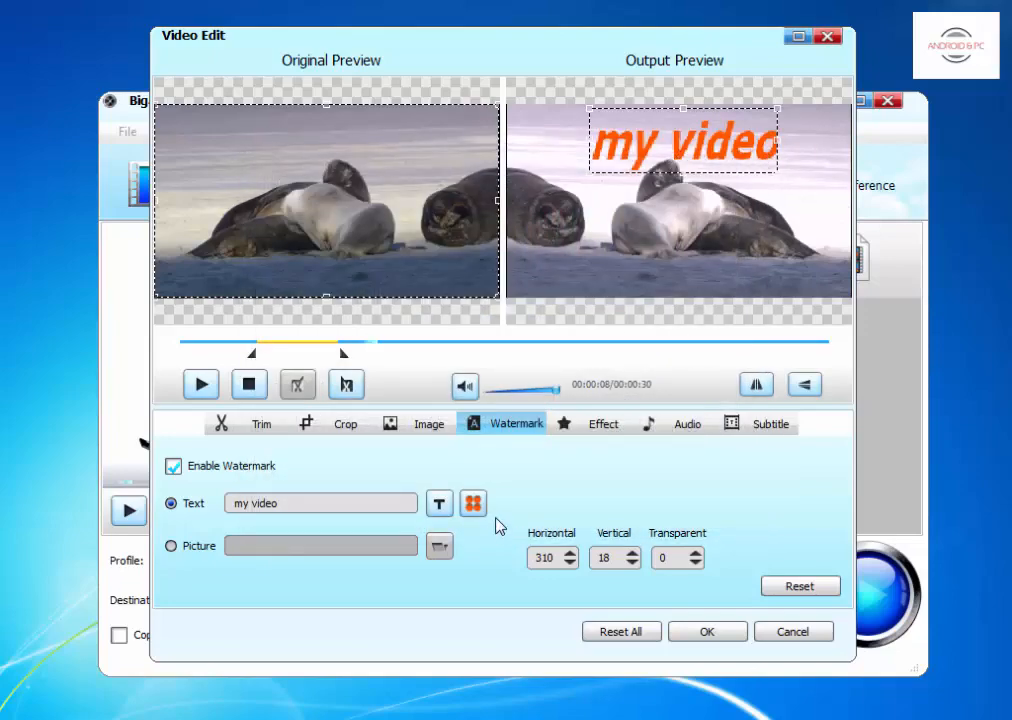
{"action": "left_click", "coordinate": [474, 505]}
{"action": "left_click", "coordinate": [473, 212]}
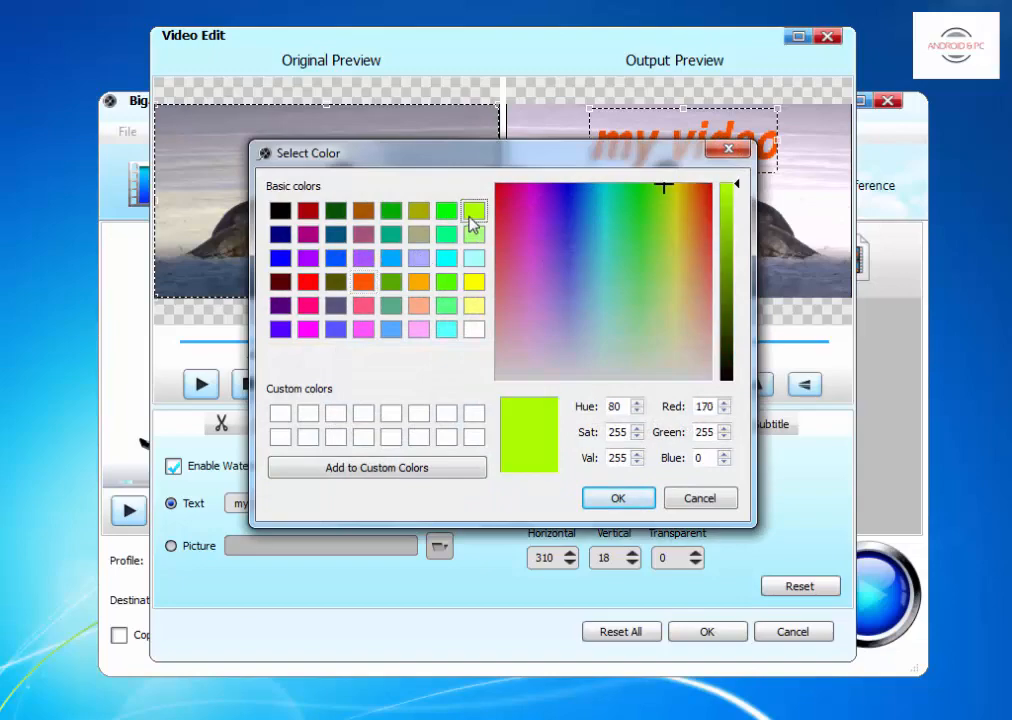
{"action": "left_click", "coordinate": [599, 500]}
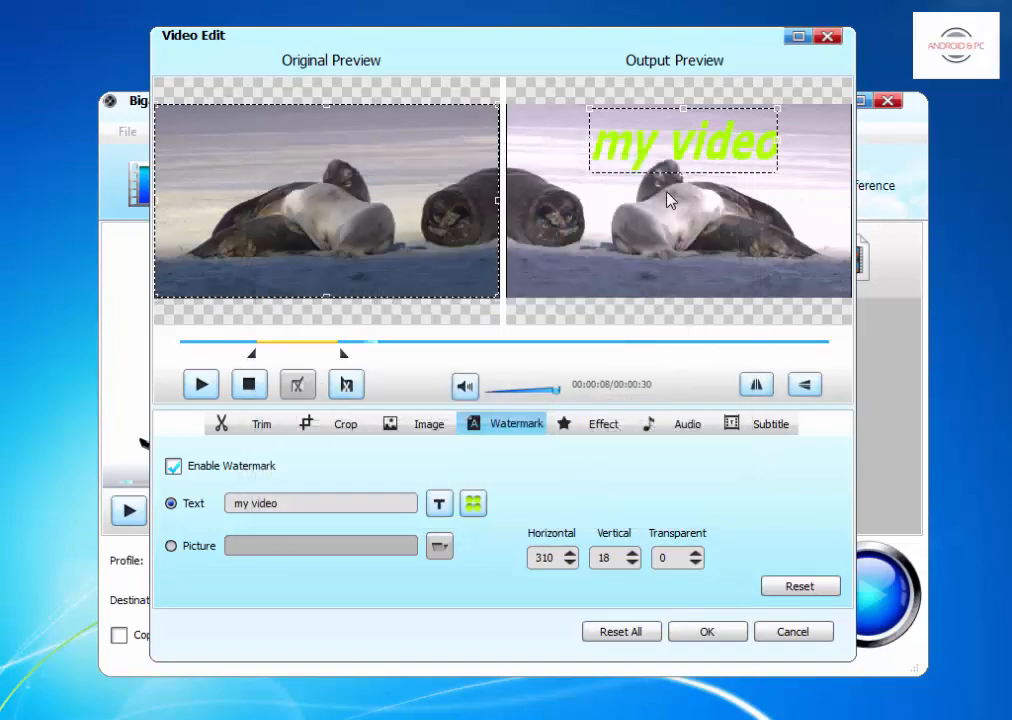
Step: Move the watermark to the video frame's lower-left corner and shrink it, at about horizontal 0, vertical 526
{"action": "left_click_drag", "start_coordinate": [593, 165], "coordinate": [546, 281]}
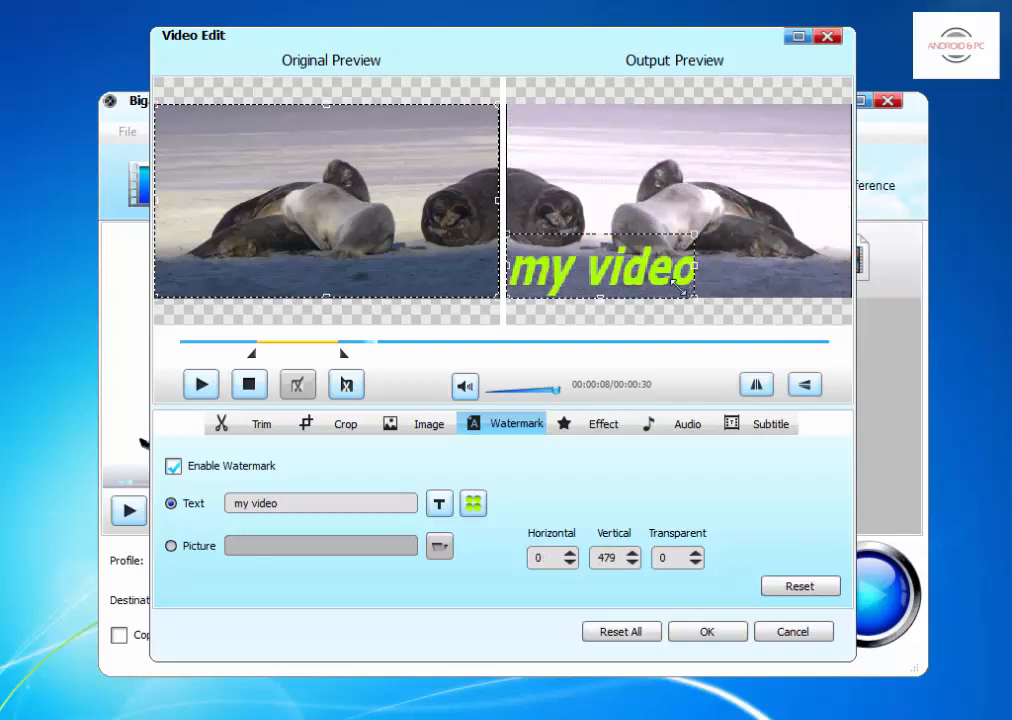
{"action": "left_click_drag", "start_coordinate": [693, 292], "coordinate": [618, 274]}
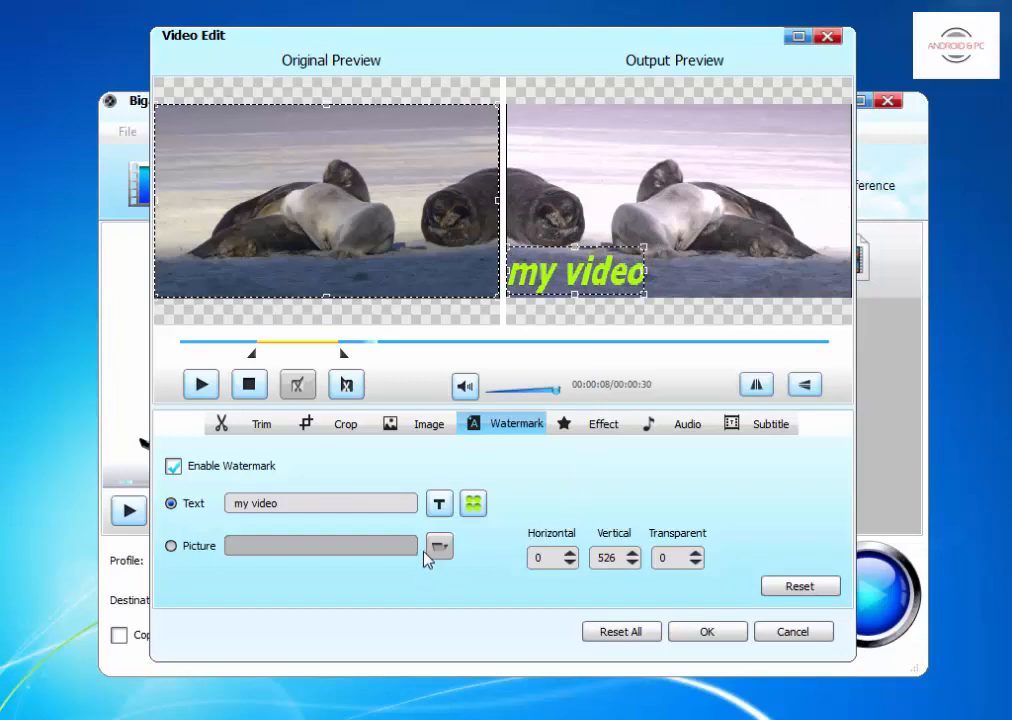
Step: Switch the watermark type to Picture, open the image file selection and cancel it without choosing a file
{"action": "left_click", "coordinate": [185, 547]}
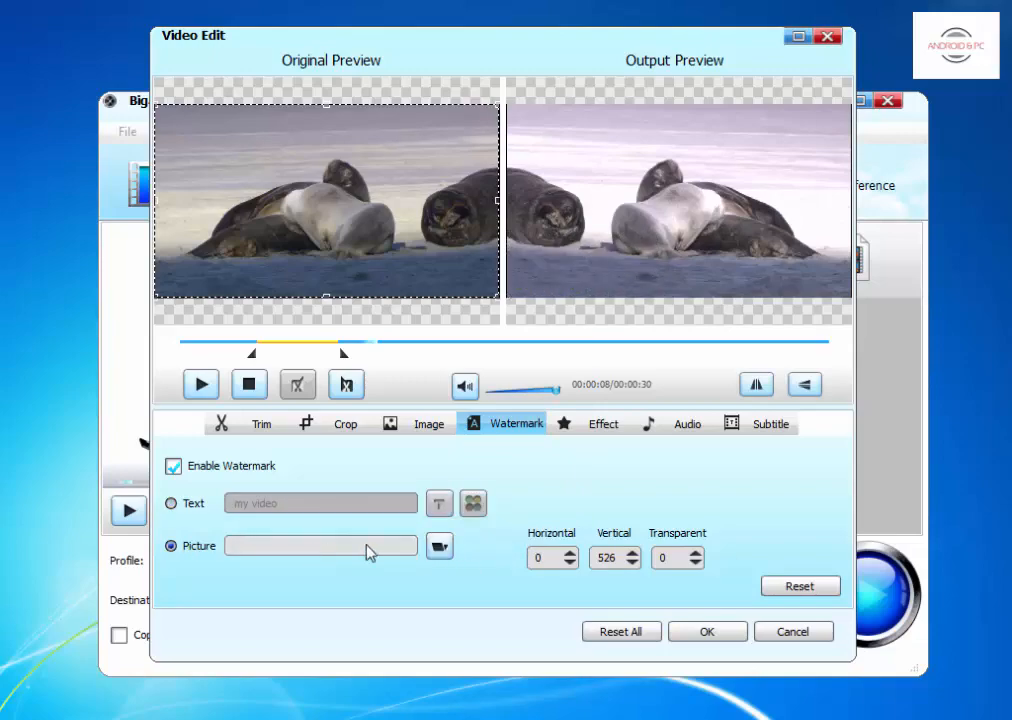
{"action": "left_click", "coordinate": [442, 550]}
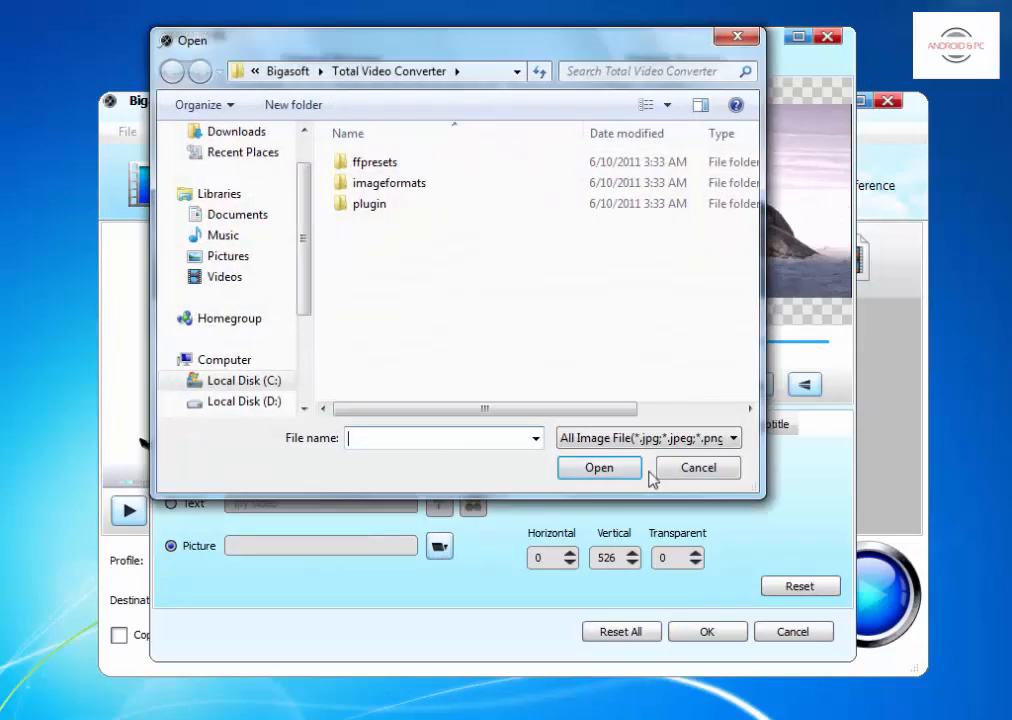
{"action": "left_click", "coordinate": [689, 474]}
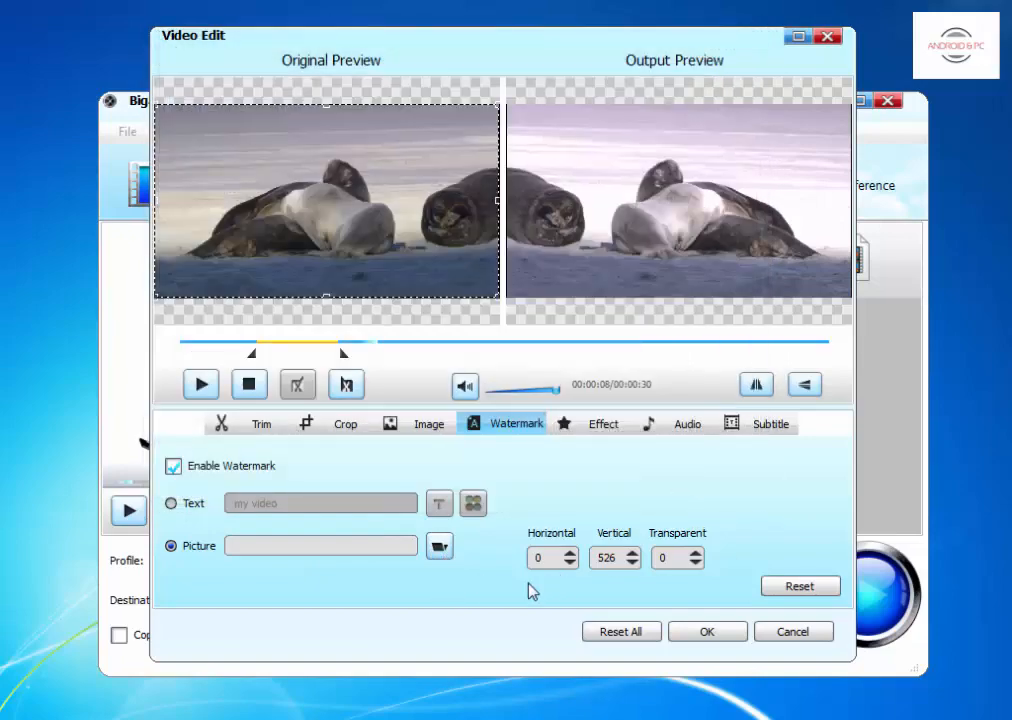
Step: Try the Black and White video effect, leave it off and enable the Oil Painting effect
{"action": "left_click", "coordinate": [595, 428]}
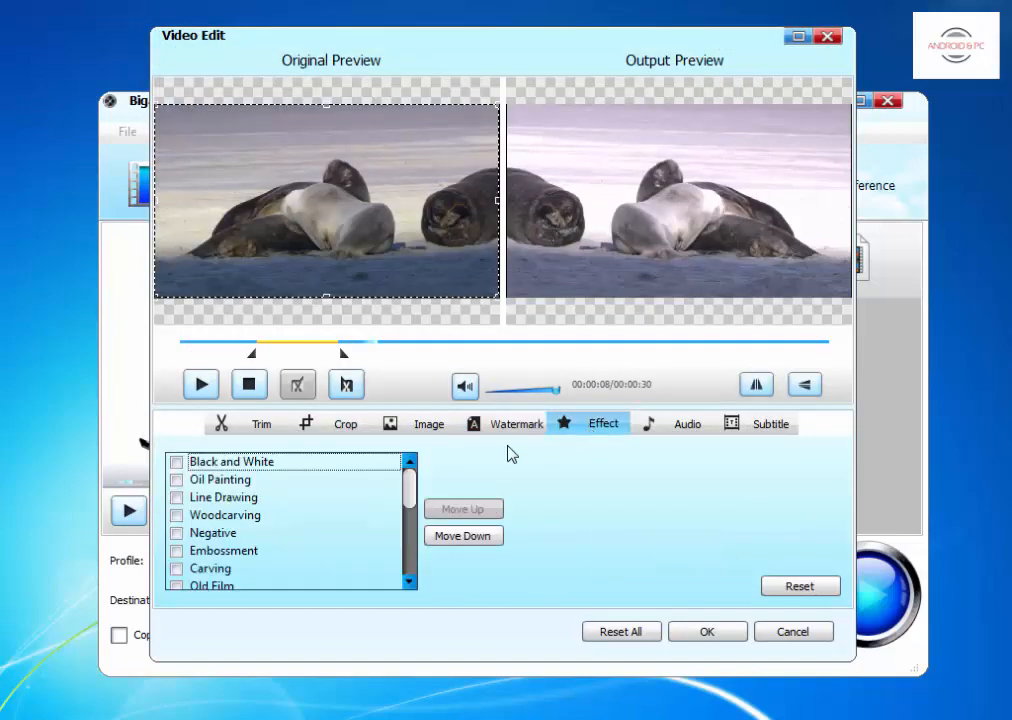
{"action": "left_click", "coordinate": [176, 463]}
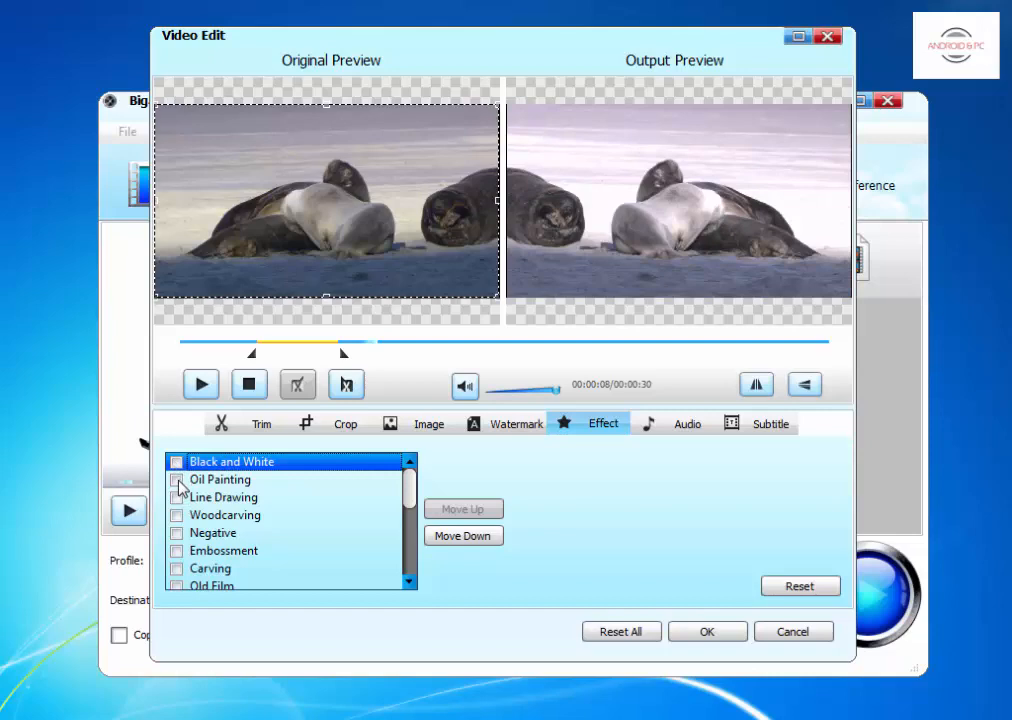
{"action": "left_click", "coordinate": [177, 482]}
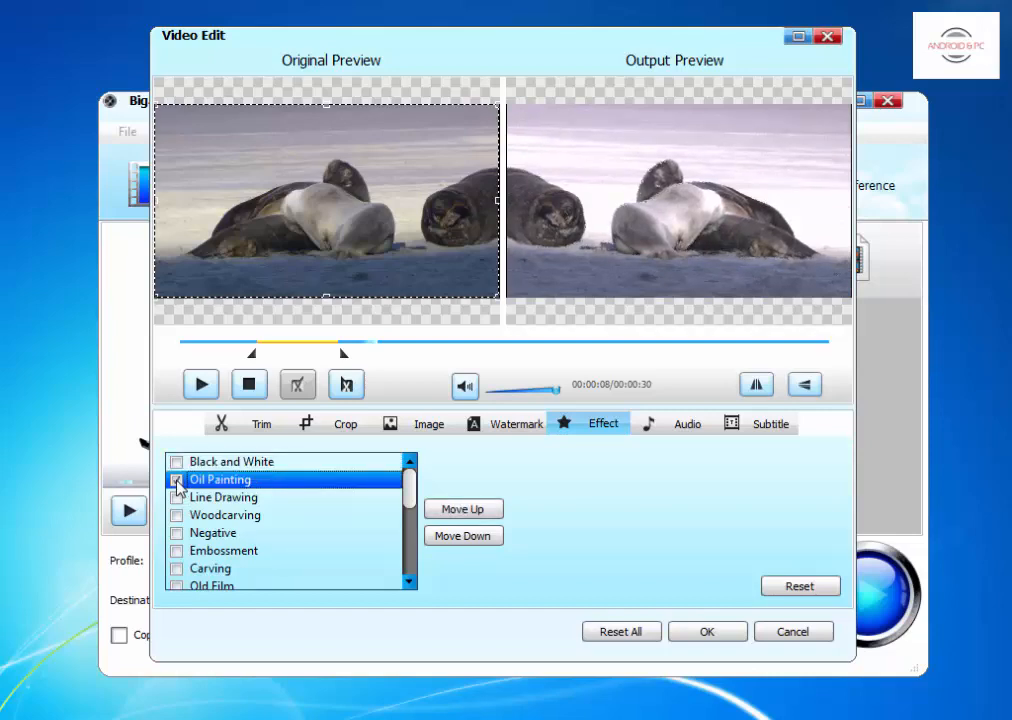
Step: Preview the Oil Painting effect in playback, try Line Drawing and Woodcarving with it, and leave all three effects off
{"action": "left_click", "coordinate": [202, 386]}
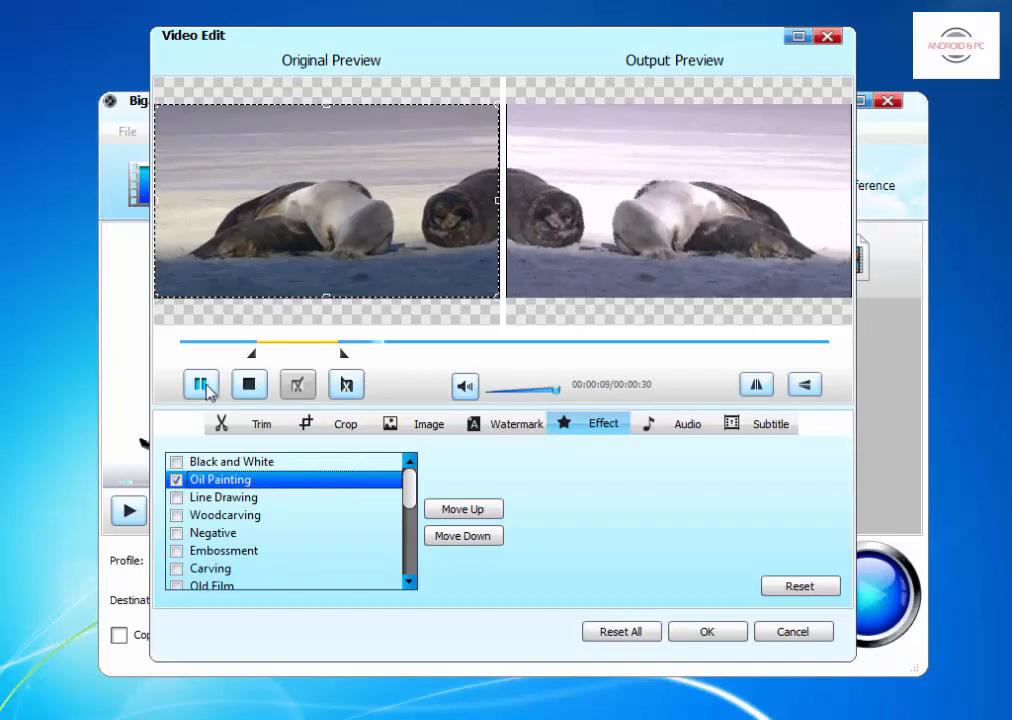
{"action": "left_click", "coordinate": [201, 386]}
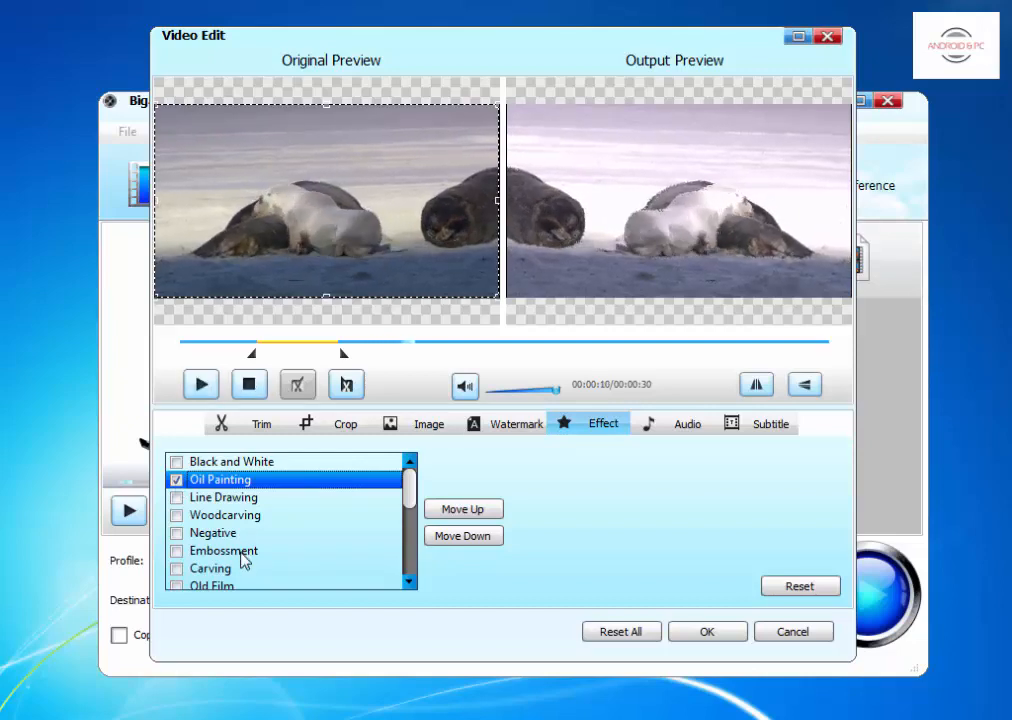
{"action": "left_click", "coordinate": [176, 498]}
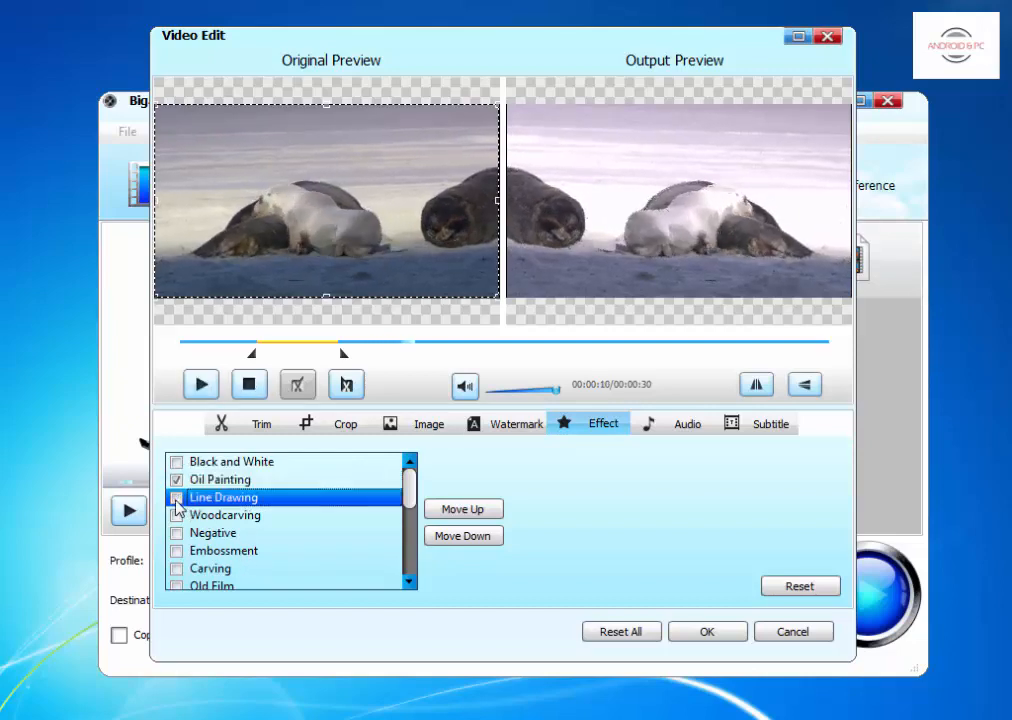
{"action": "left_click", "coordinate": [176, 500]}
{"action": "left_click", "coordinate": [177, 509]}
{"action": "left_click", "coordinate": [176, 498]}
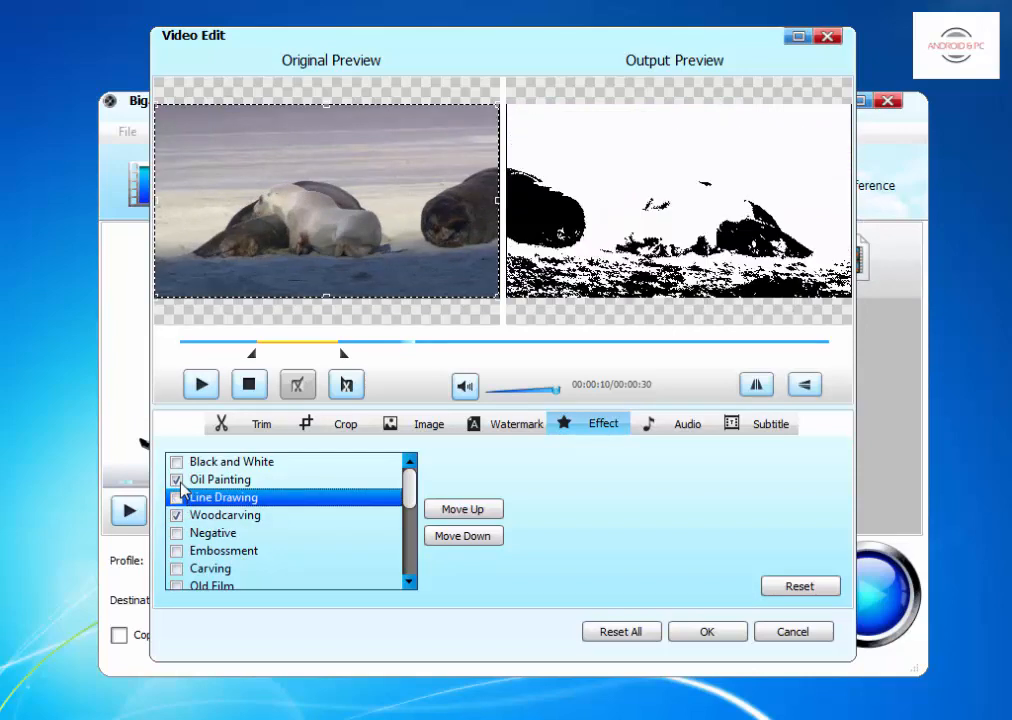
{"action": "left_click", "coordinate": [176, 480]}
{"action": "left_click", "coordinate": [176, 514]}
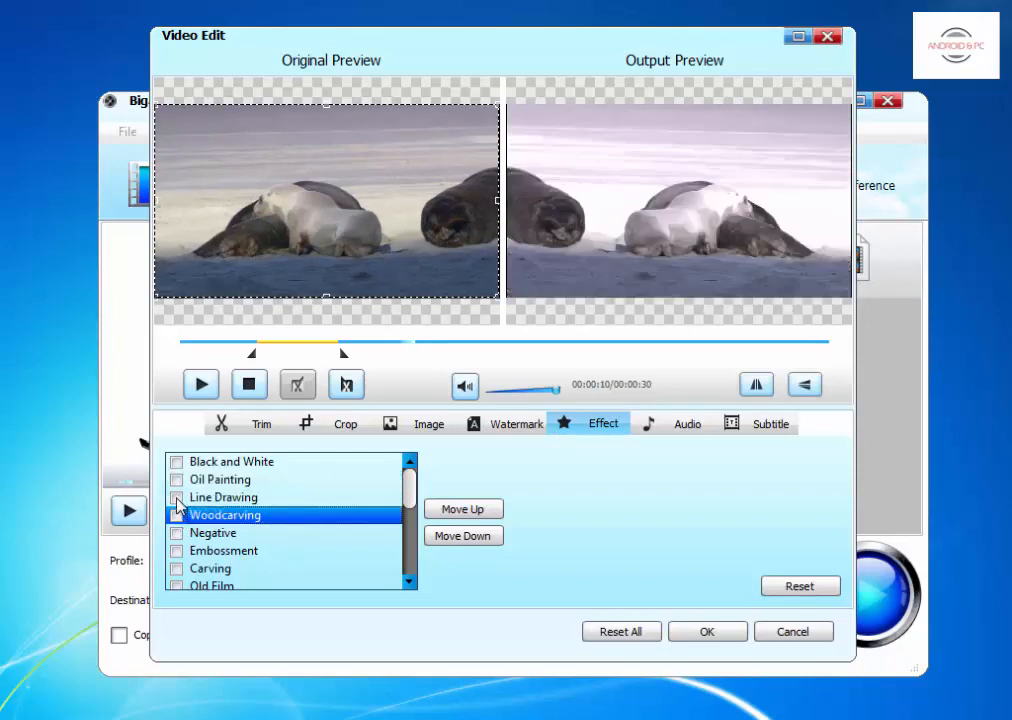
Step: Try the Line Drawing, Woodcarving and Negative effects one at a time, switching each off again
{"action": "left_click", "coordinate": [176, 498]}
{"action": "left_click", "coordinate": [176, 498]}
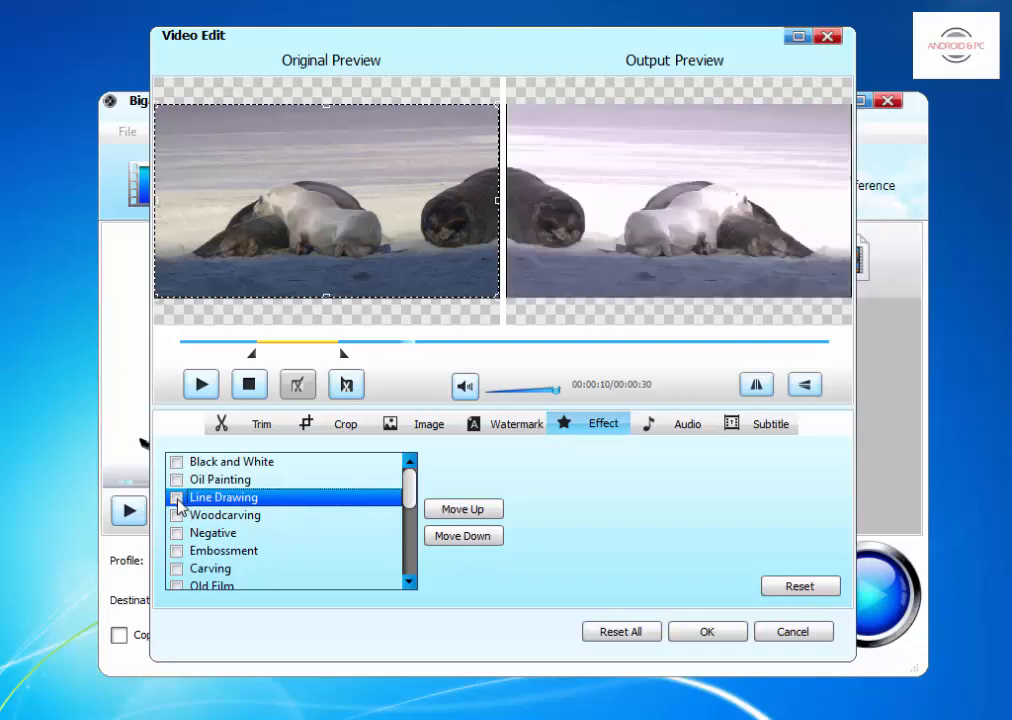
{"action": "left_click", "coordinate": [176, 515]}
{"action": "left_click", "coordinate": [176, 516]}
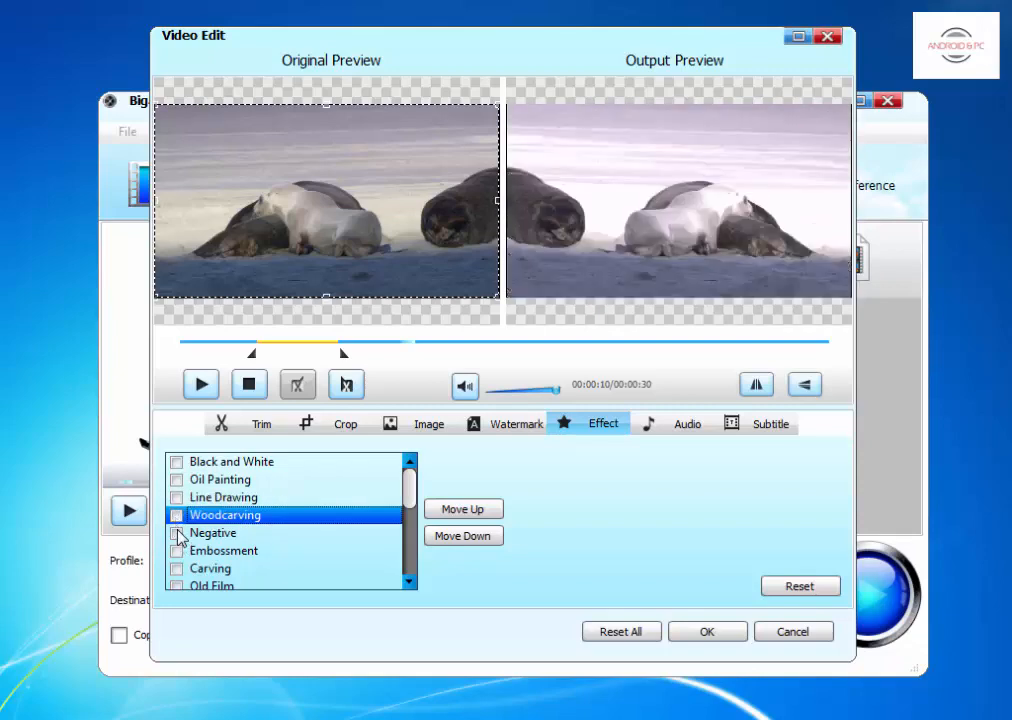
{"action": "left_click", "coordinate": [177, 534]}
{"action": "left_click", "coordinate": [176, 534]}
Step: Try the Embossment and Carving effects in turn, leaving both off
{"action": "scroll", "coordinate": [178, 550], "scroll_direction": "down", "scroll_amount": 1}
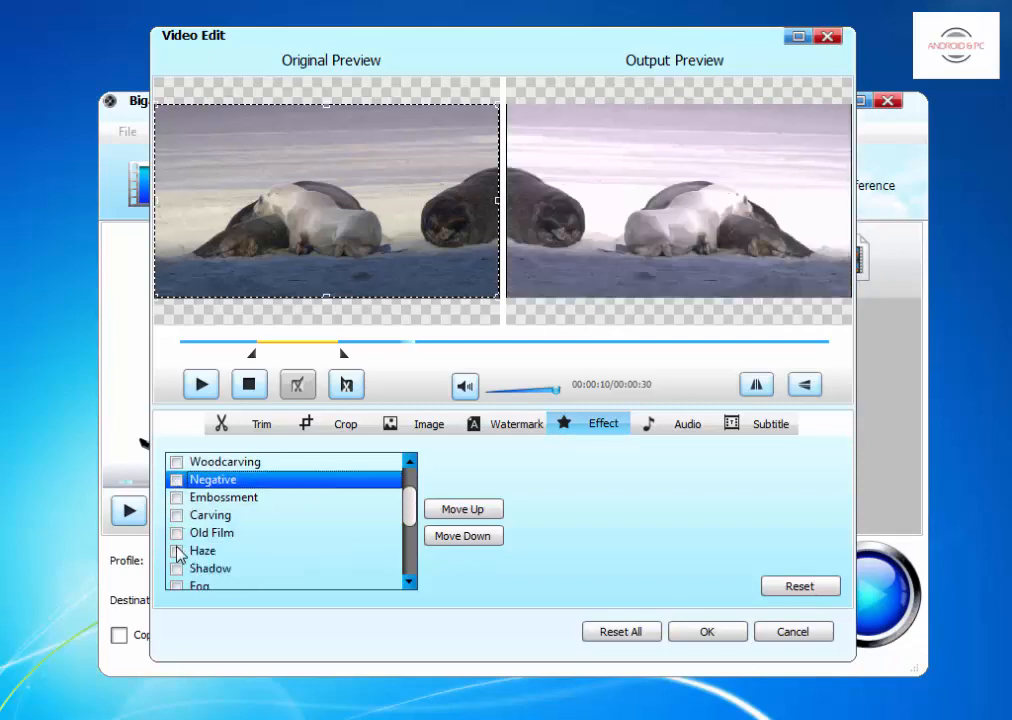
{"action": "left_click", "coordinate": [177, 498]}
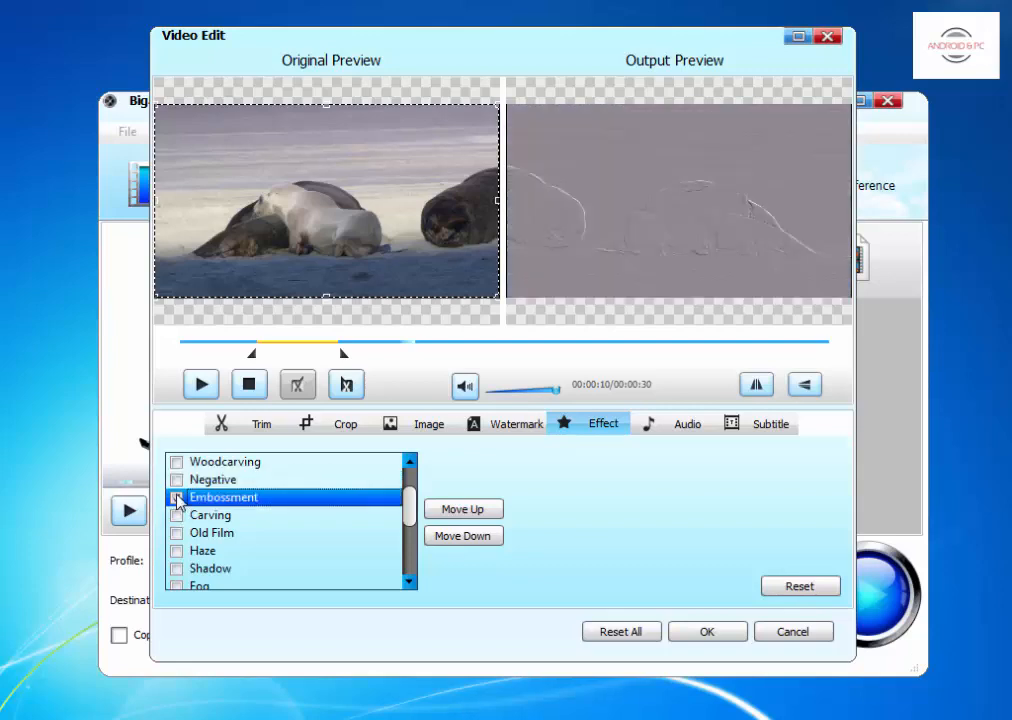
{"action": "left_click", "coordinate": [177, 498]}
{"action": "left_click", "coordinate": [177, 516]}
{"action": "left_click", "coordinate": [177, 516]}
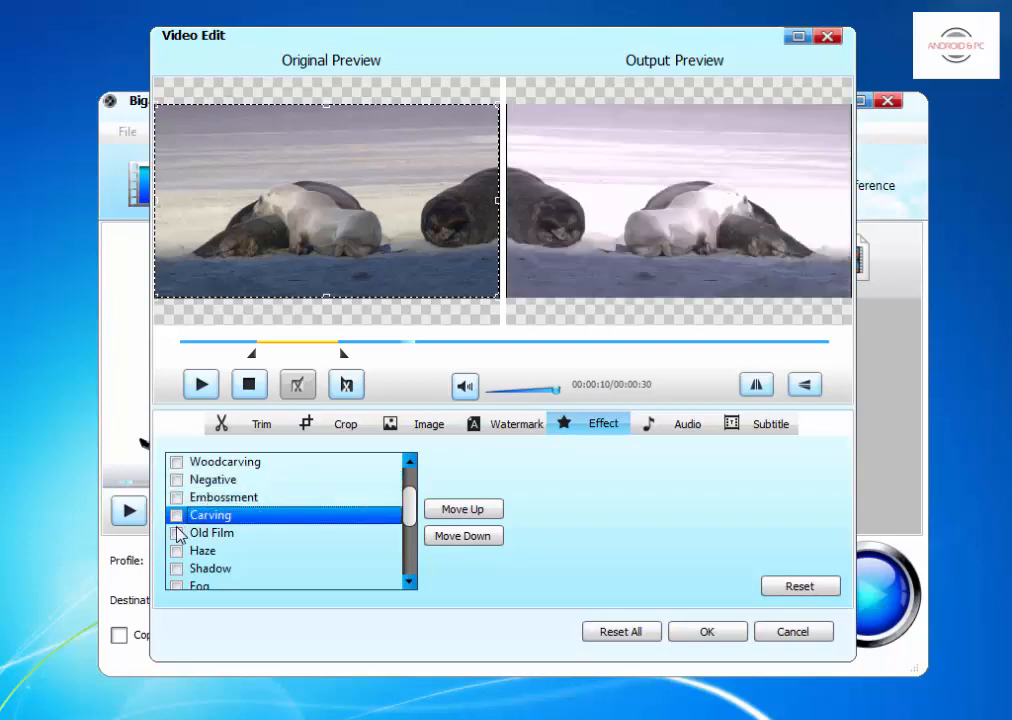
Step: Enable the Old Film, Haze, Shadow and Fog effects together
{"action": "left_click", "coordinate": [177, 533]}
{"action": "left_click", "coordinate": [177, 551]}
{"action": "left_click", "coordinate": [177, 569]}
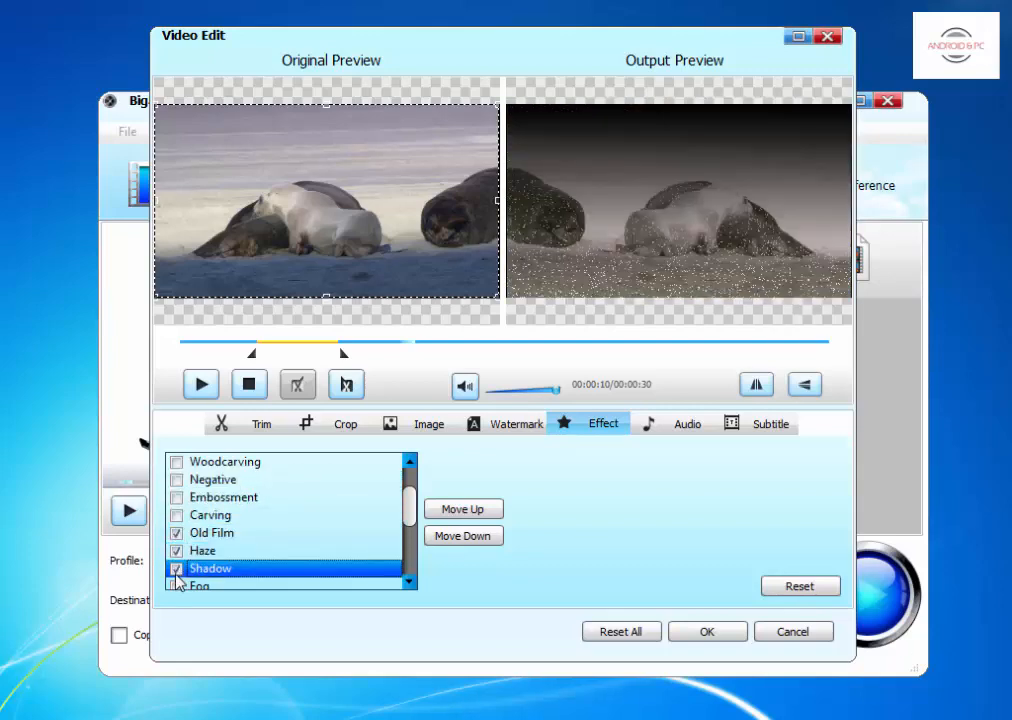
{"action": "left_click", "coordinate": [177, 584]}
Step: Turn off Flip Horizontal, try Flip Vertical and Vertical Blind, and leave only Horizontal Blind enabled among these effects
{"action": "scroll", "coordinate": [178, 571], "scroll_direction": "down", "scroll_amount": 3}
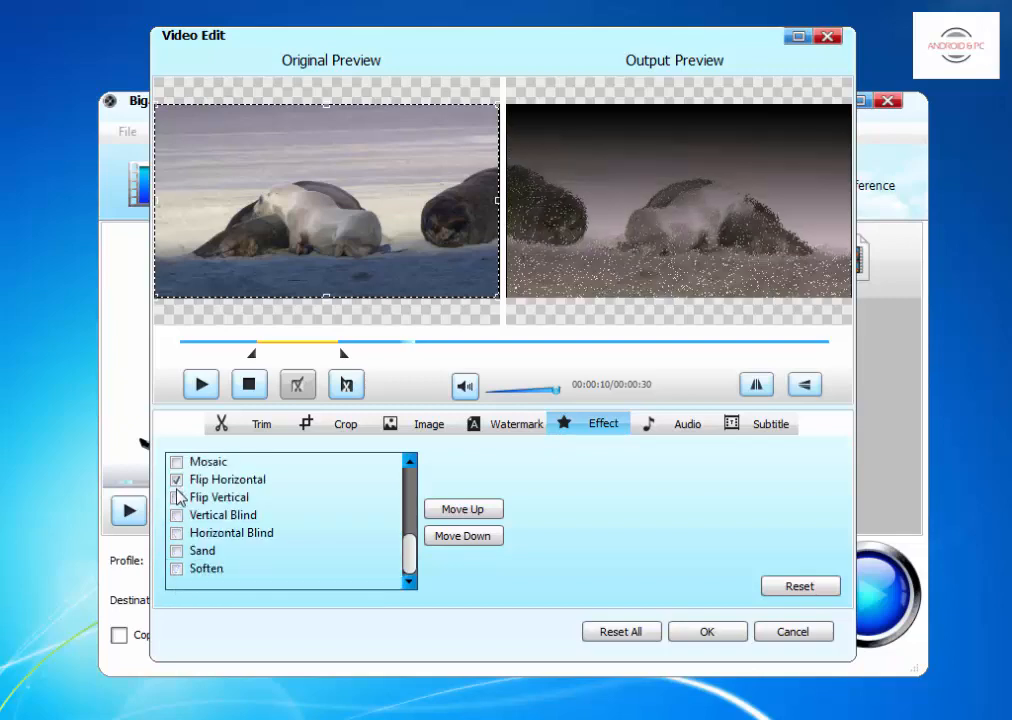
{"action": "left_click", "coordinate": [177, 480]}
{"action": "left_click", "coordinate": [177, 498]}
{"action": "left_click", "coordinate": [177, 516]}
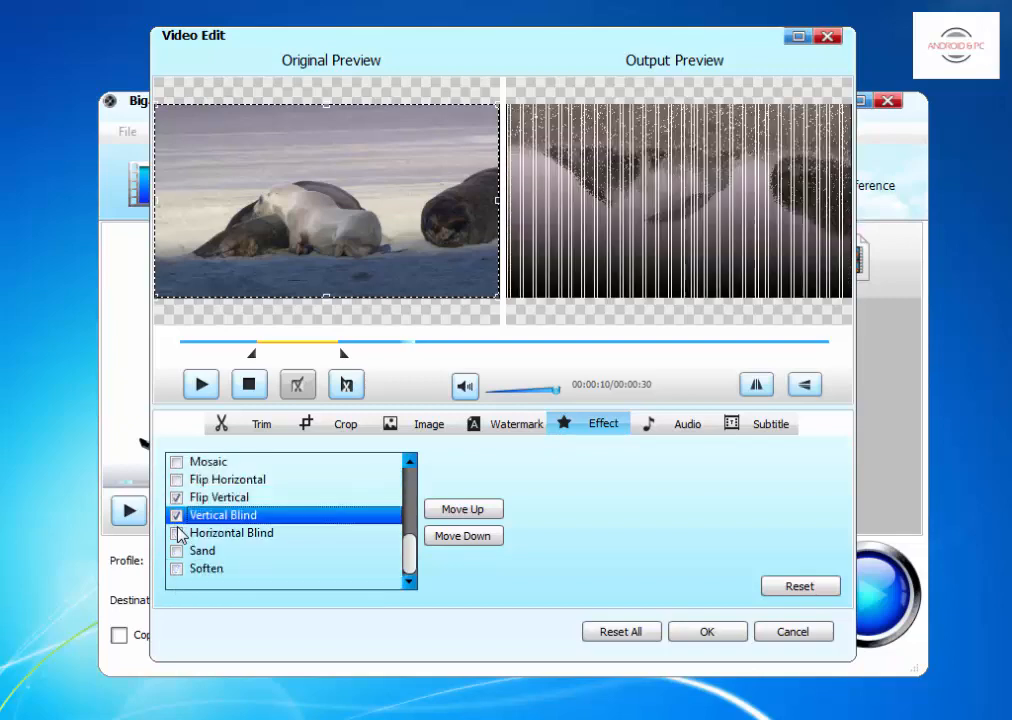
{"action": "left_click", "coordinate": [177, 533]}
{"action": "left_click", "coordinate": [177, 516]}
{"action": "left_click", "coordinate": [177, 498]}
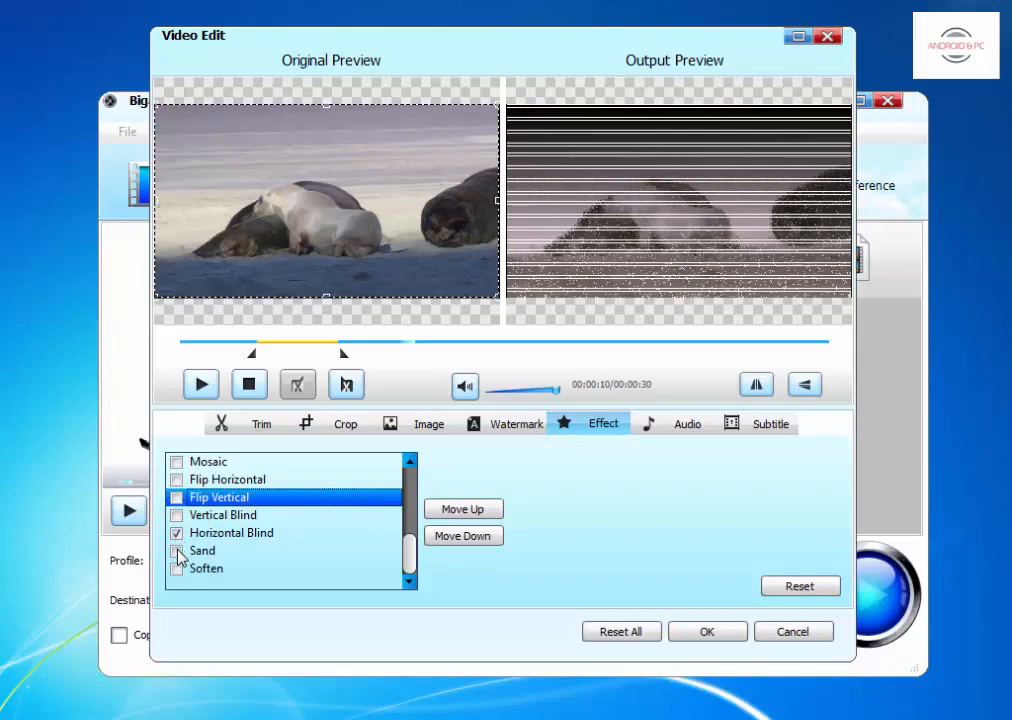
Step: Try the Sand and Soften effects and turn them off together with Horizontal Blind
{"action": "left_click", "coordinate": [177, 551]}
{"action": "left_click", "coordinate": [177, 568]}
{"action": "left_click", "coordinate": [177, 551]}
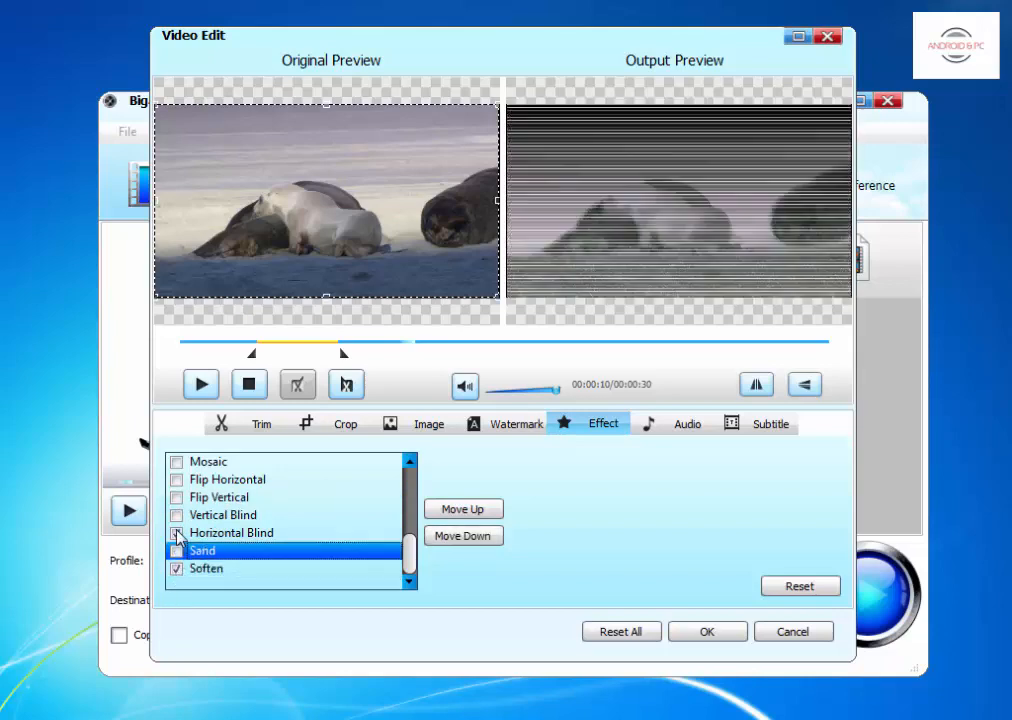
{"action": "left_click", "coordinate": [177, 533]}
{"action": "left_click", "coordinate": [177, 568]}
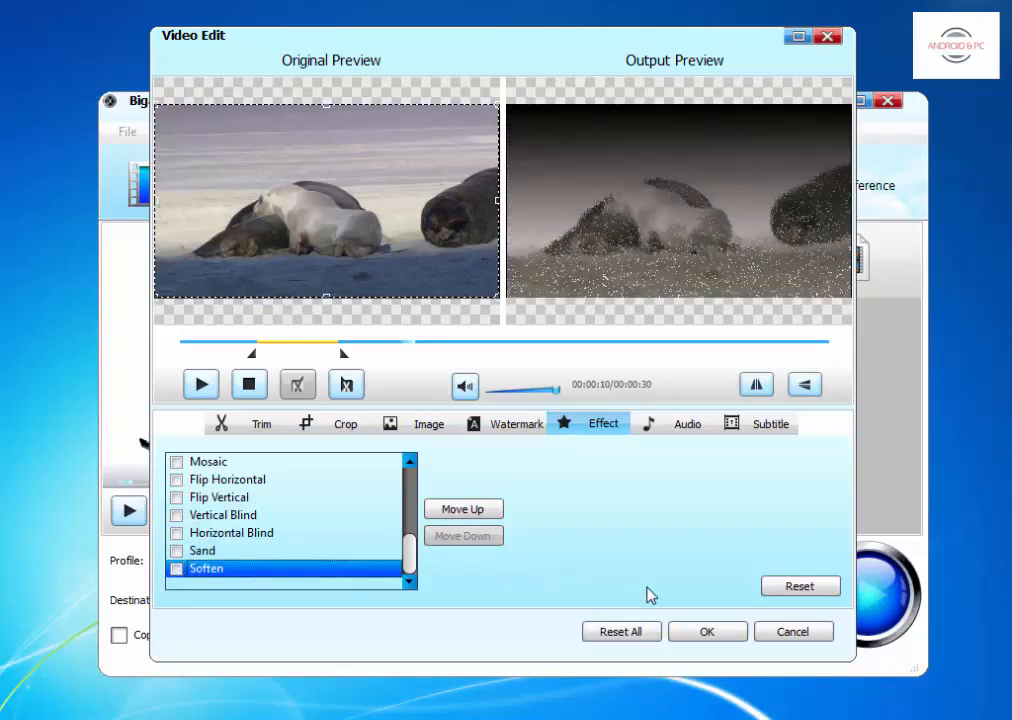
Step: Review the audio and subtitle settings and close the video editor without applying any of the edits
{"action": "left_click", "coordinate": [667, 428]}
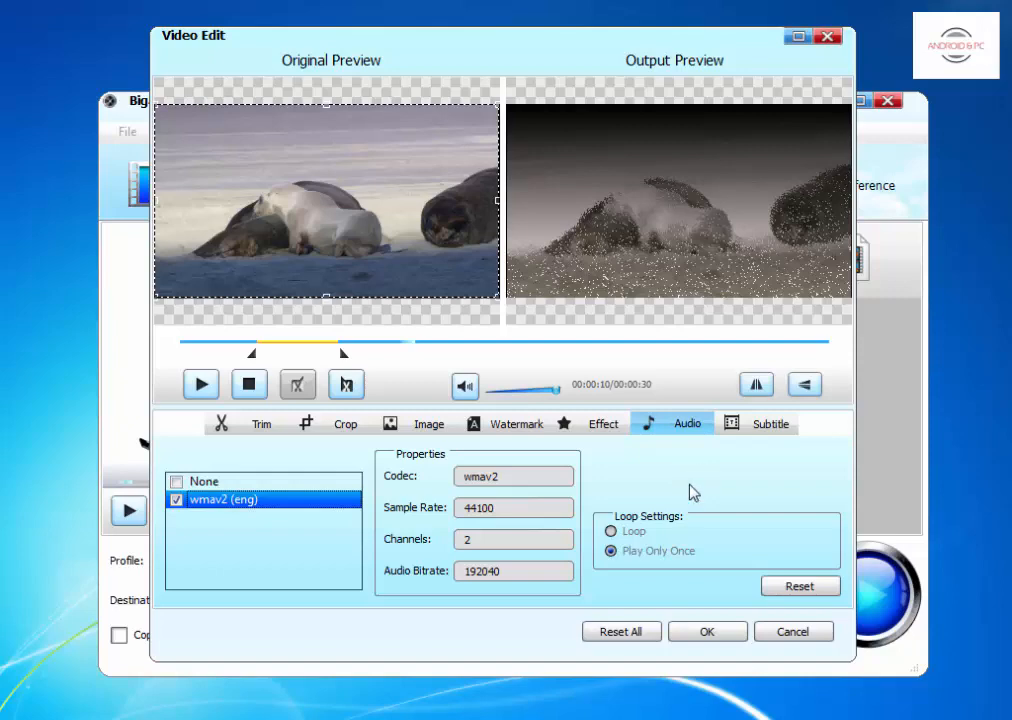
{"action": "left_click", "coordinate": [740, 428]}
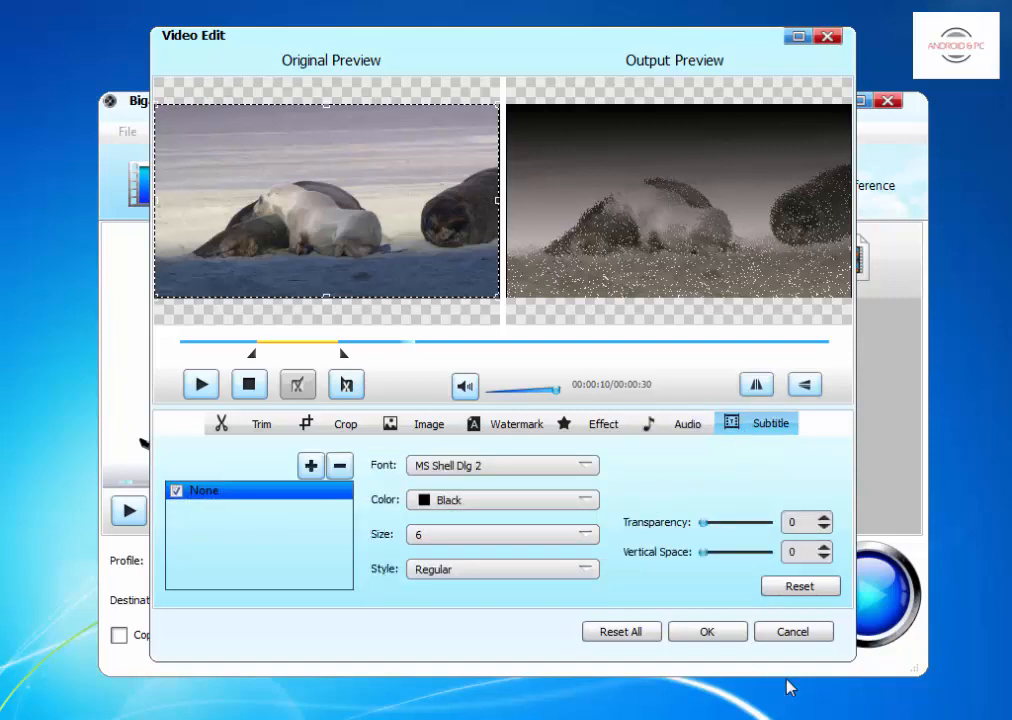
{"action": "left_click", "coordinate": [790, 640]}
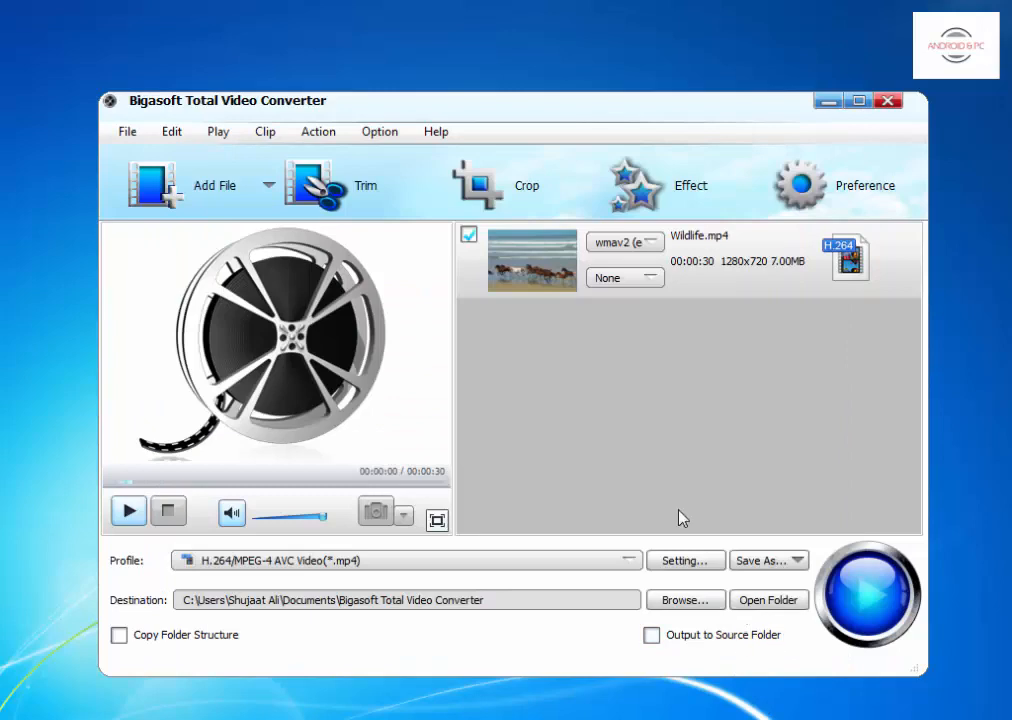